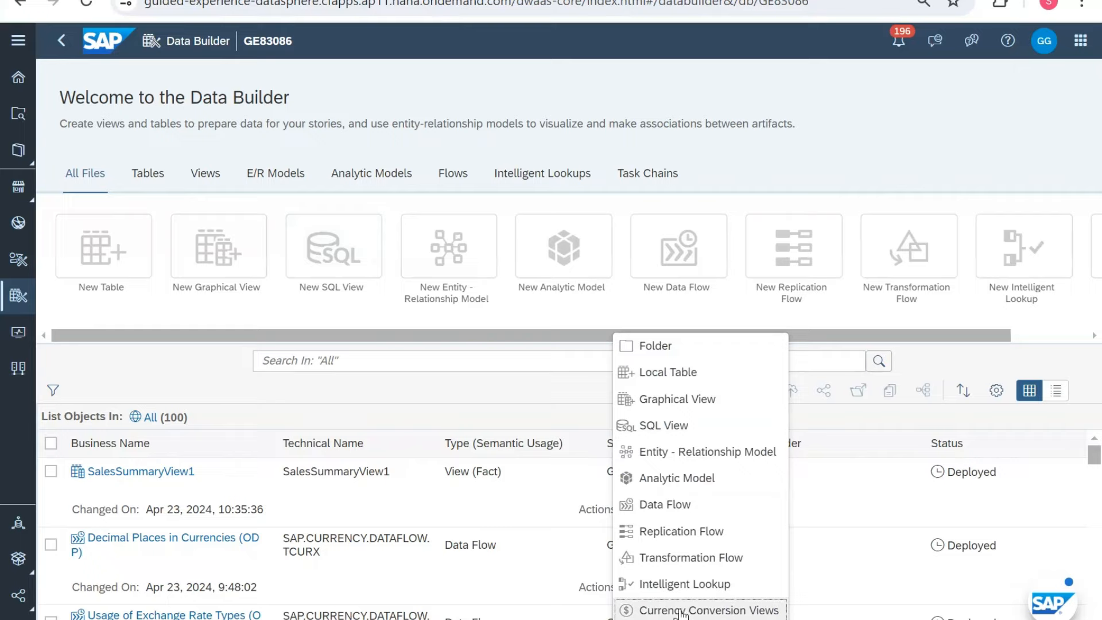
# Step: Start creating currency conversion views and review the tables listed for the Manual source
pyautogui.click(733, 611)
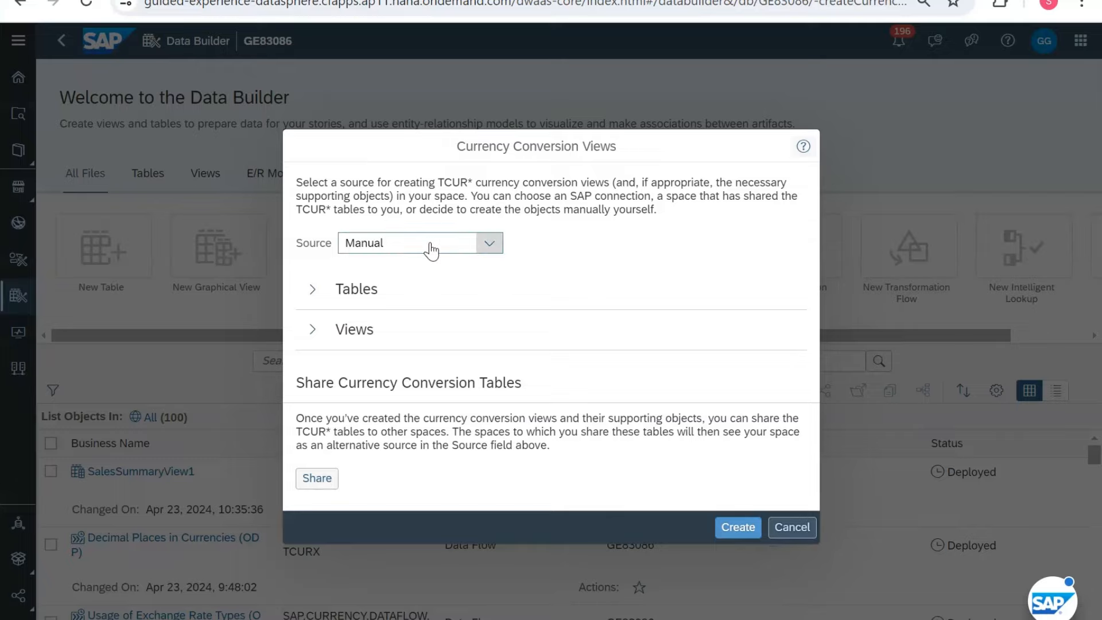
pyautogui.click(312, 289)
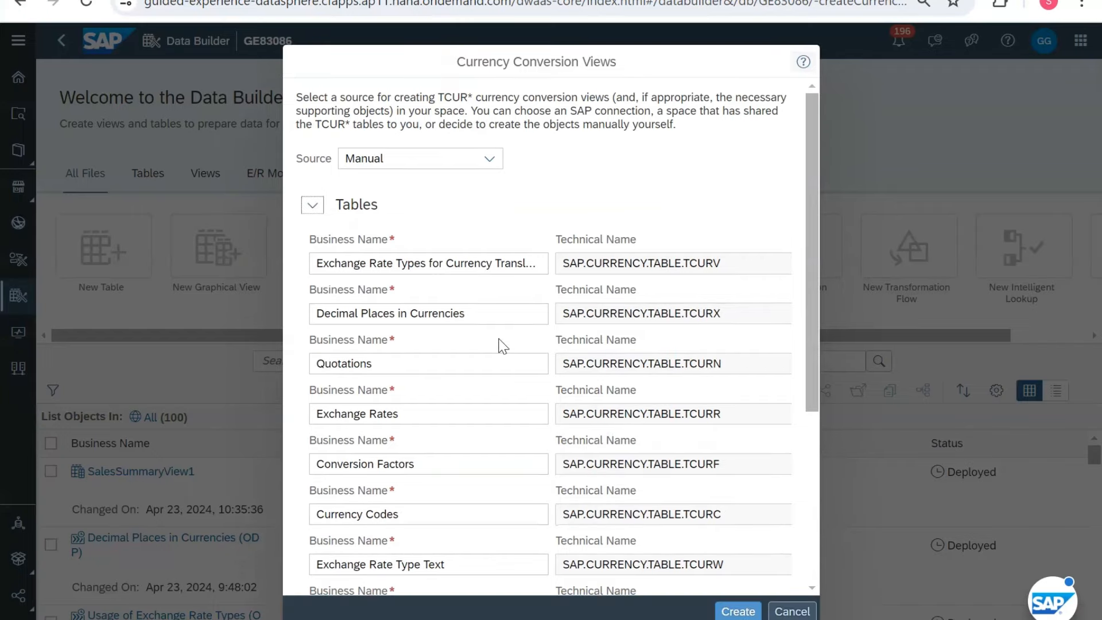
pyautogui.scroll(-3, 499, 345)
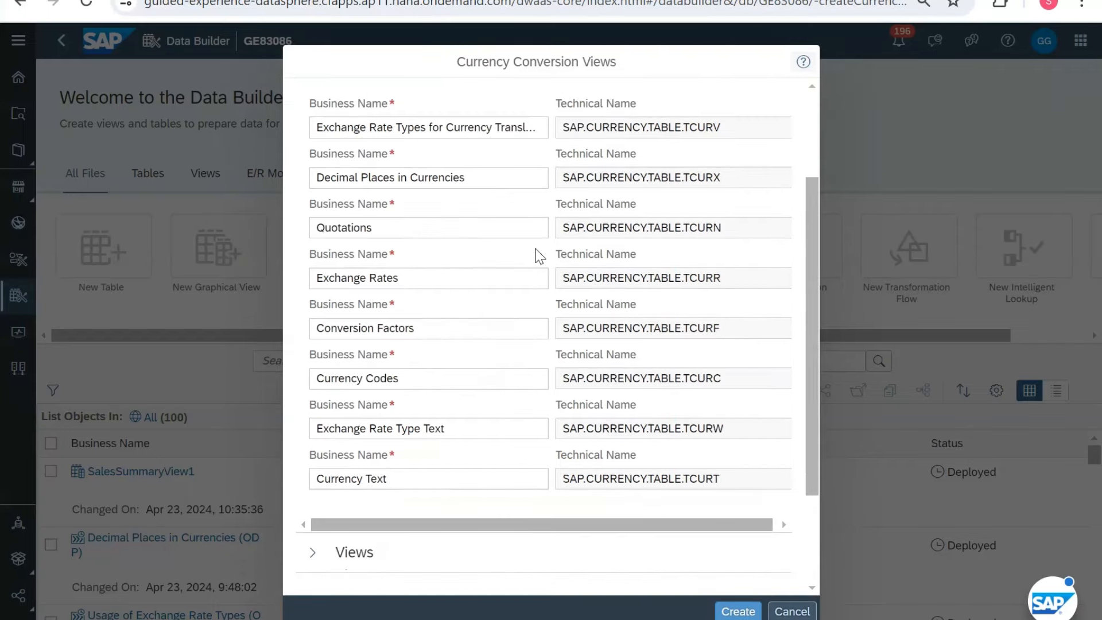
pyautogui.scroll(2, 538, 257)
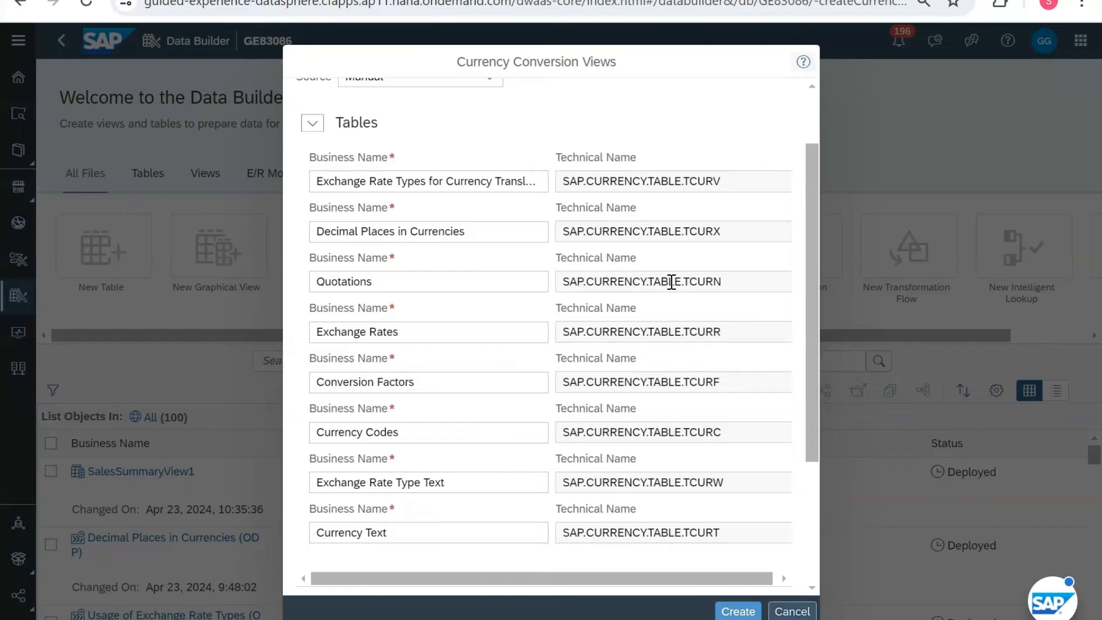
pyautogui.scroll(1, 672, 281)
pyautogui.scroll(1, 670, 281)
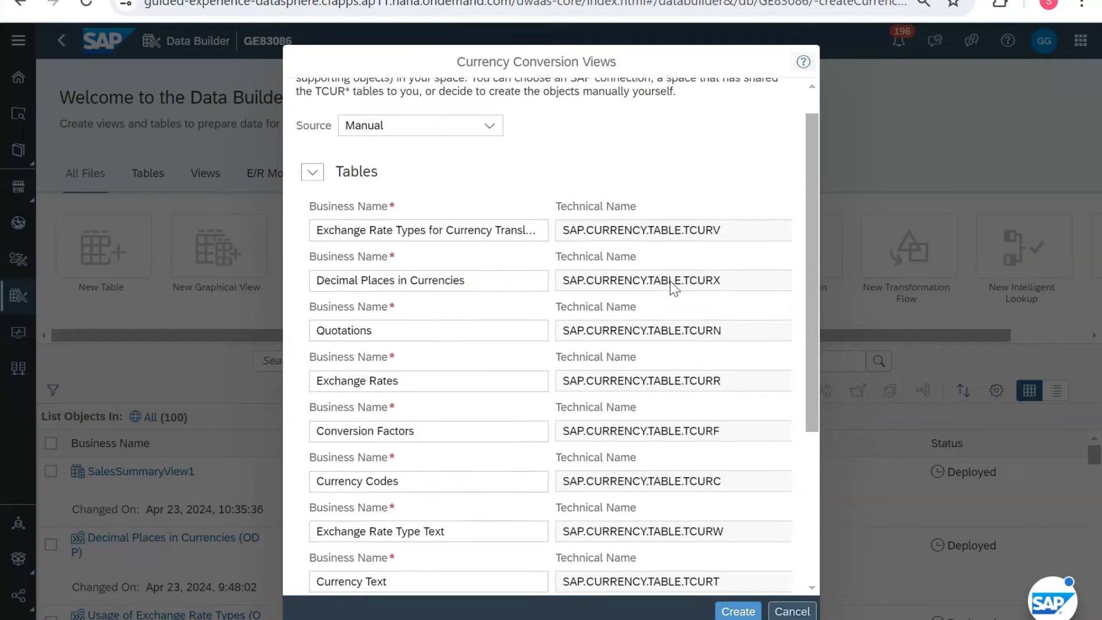
pyautogui.scroll(-5, 670, 280)
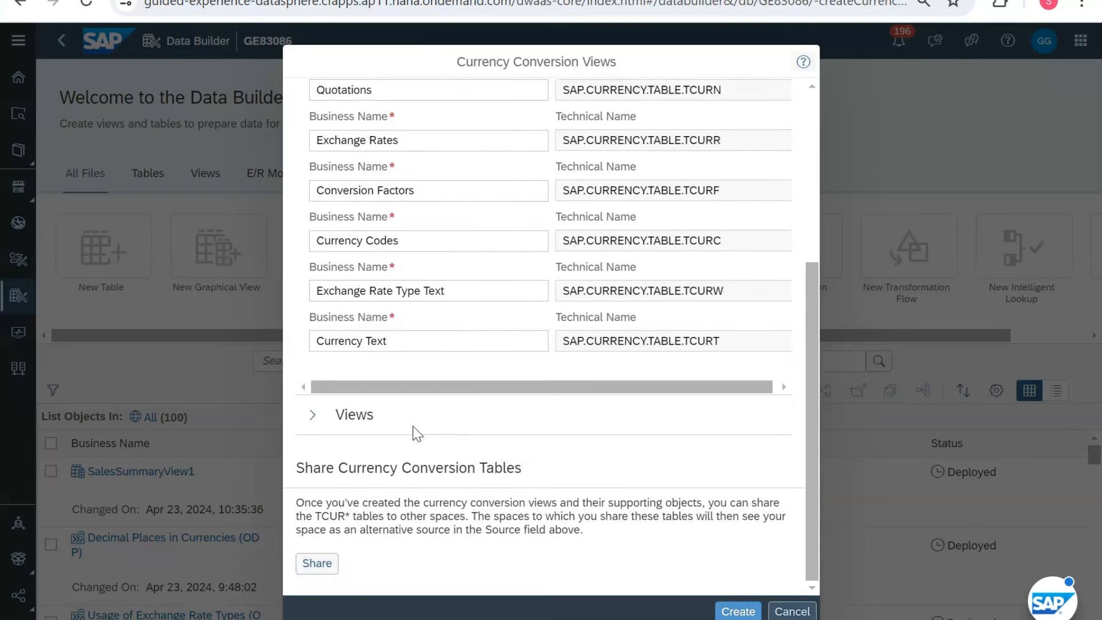
# Step: Expand the Views section and review the currency conversion views listed for the Manual source
pyautogui.click(314, 416)
pyautogui.scroll(-5, 460, 436)
pyautogui.scroll(-1, 462, 434)
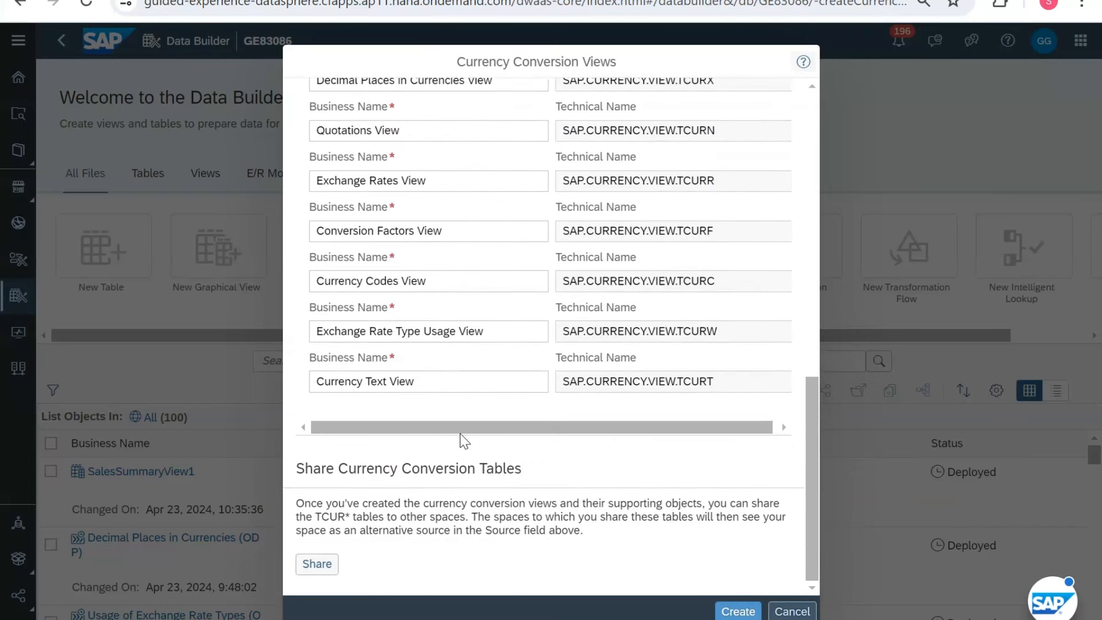
pyautogui.scroll(10, 460, 436)
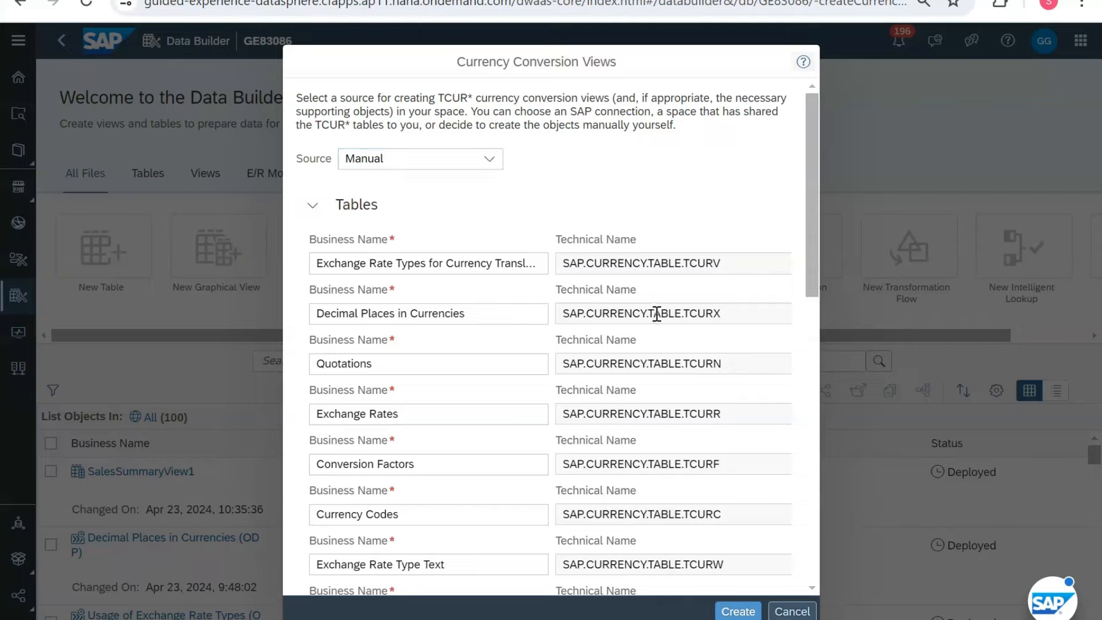
# Step: Set the source of the currency conversion views to the BW4_DWC connection
pyautogui.click(533, 261)
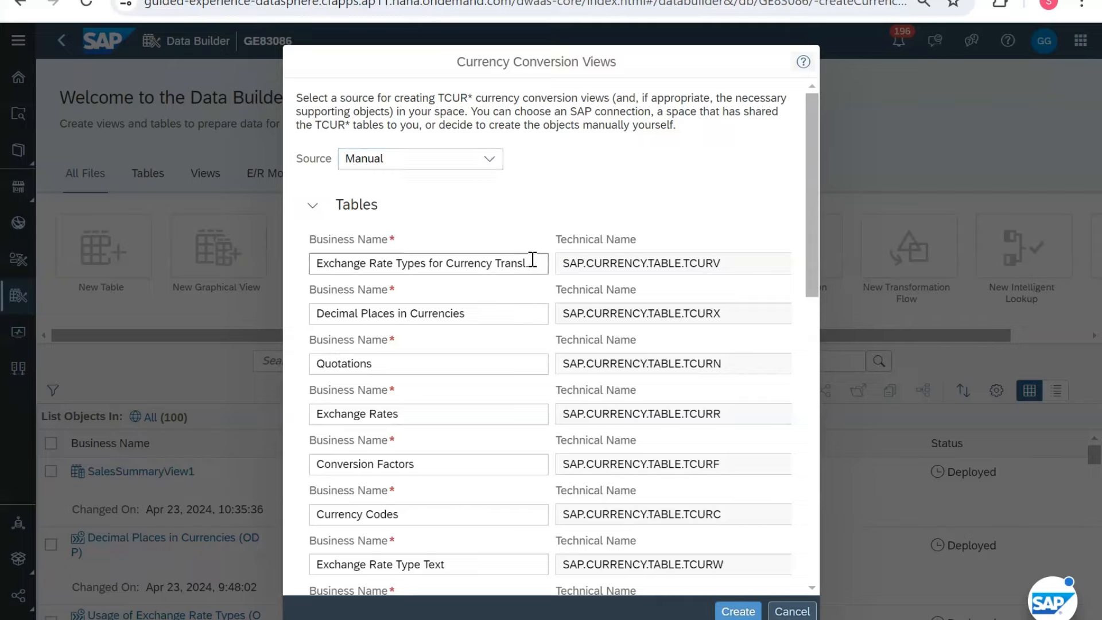
pyautogui.click(490, 160)
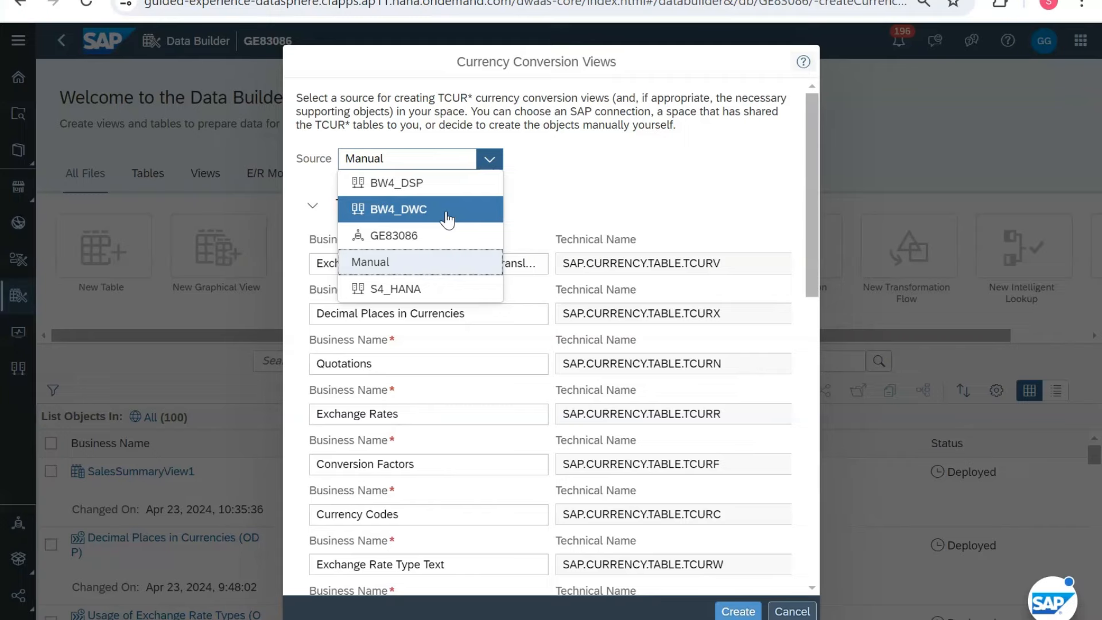
pyautogui.click(420, 210)
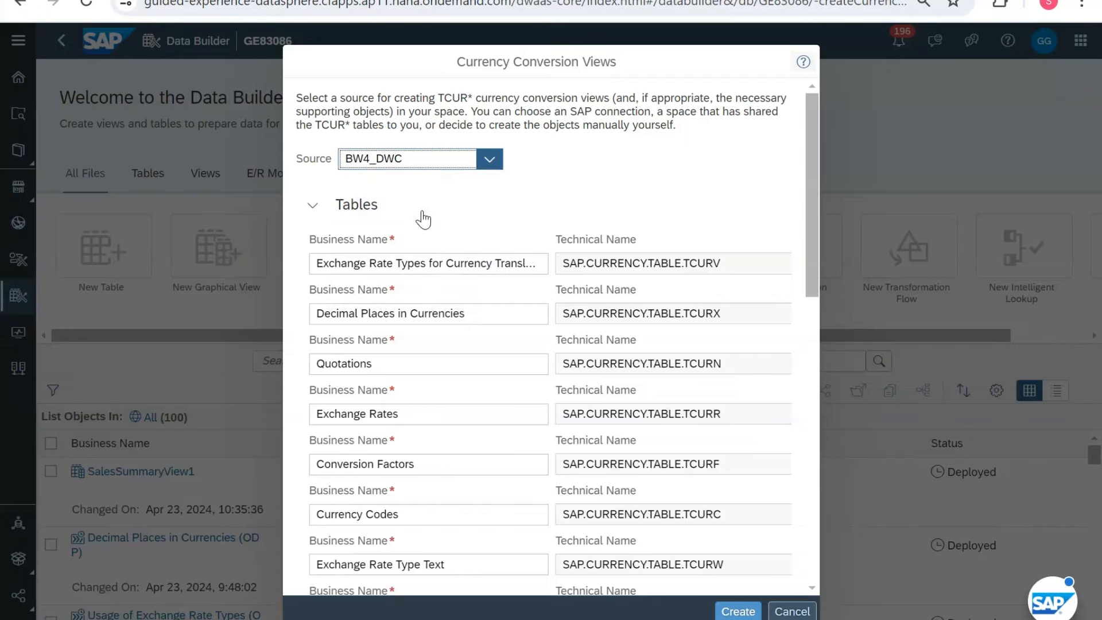
# Step: Review the remote tables, data flows, tables and views listed for the BW4_DWC source
pyautogui.click(313, 206)
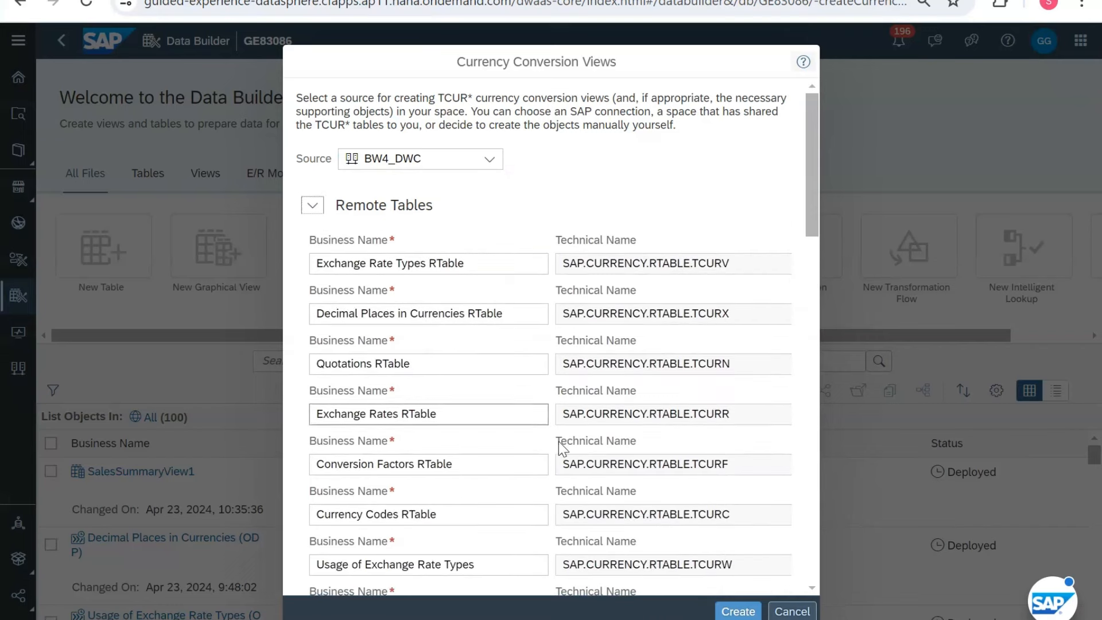
pyautogui.scroll(-6, 684, 496)
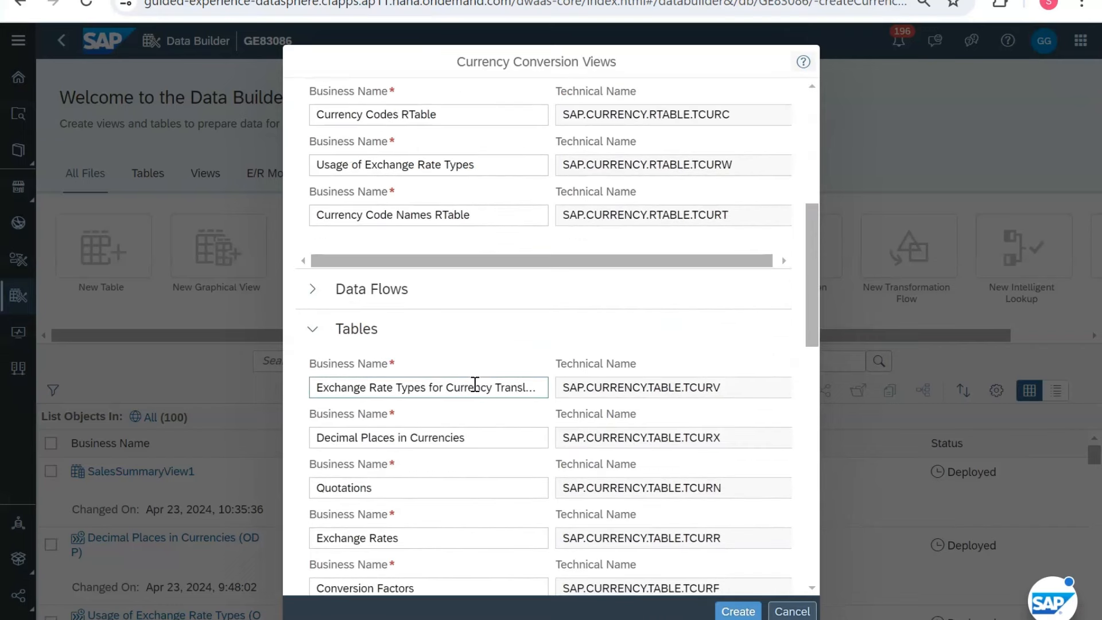
pyautogui.click(312, 290)
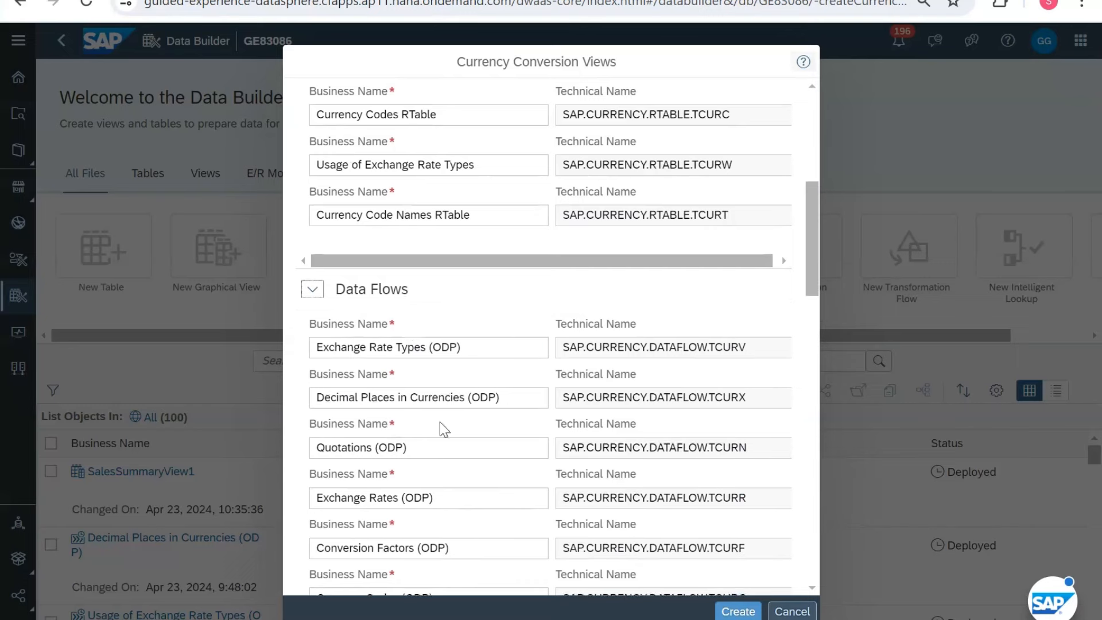
pyautogui.scroll(-2, 440, 428)
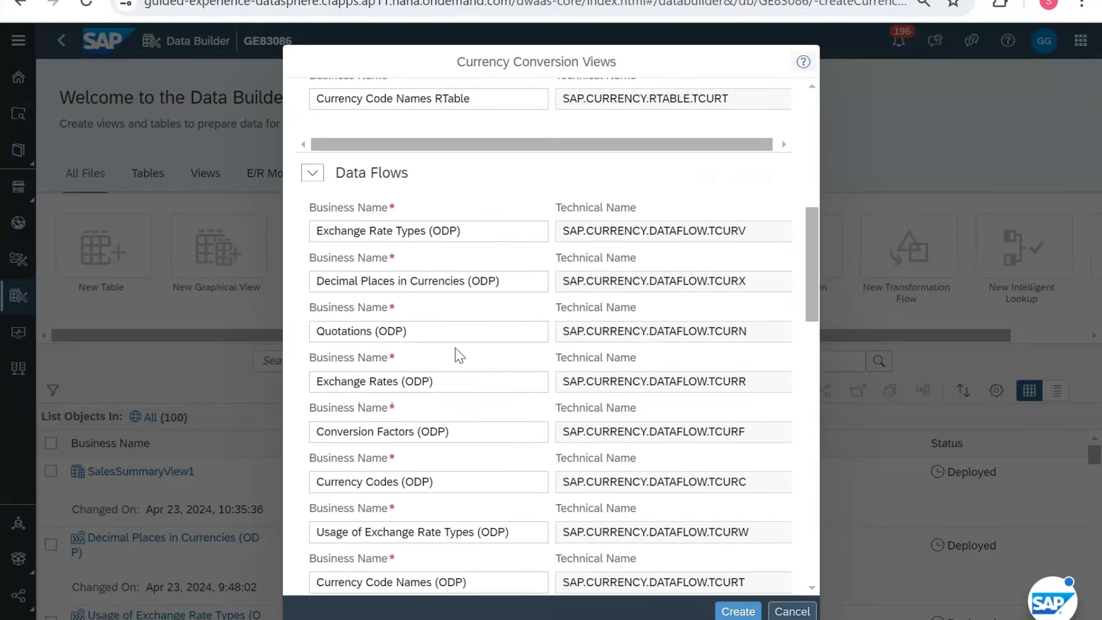
pyautogui.scroll(-3, 456, 348)
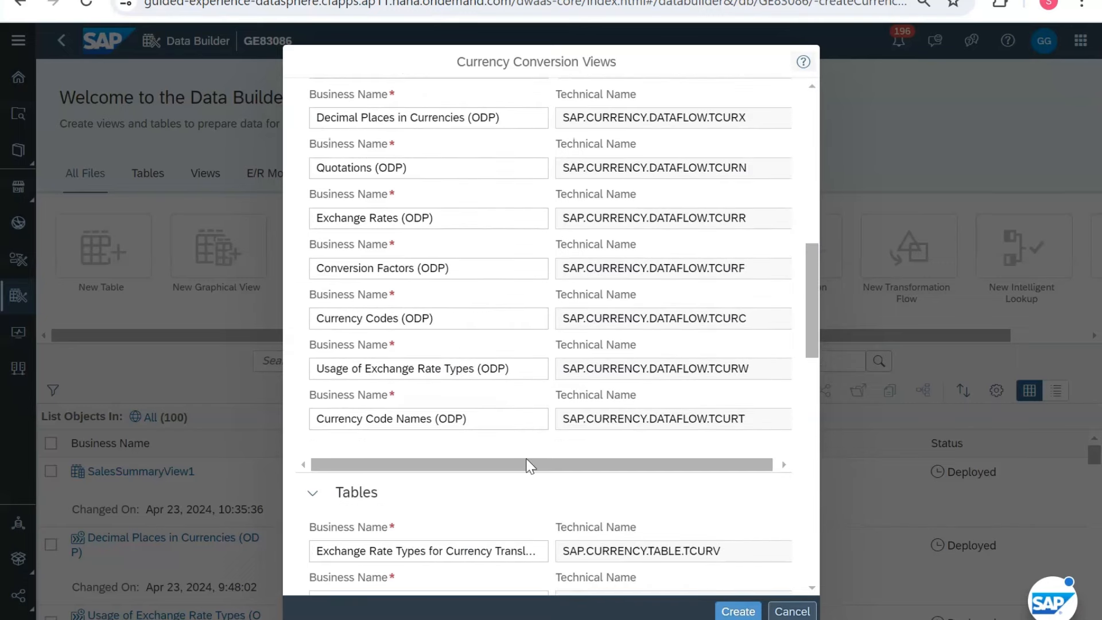
pyautogui.scroll(-18, 529, 465)
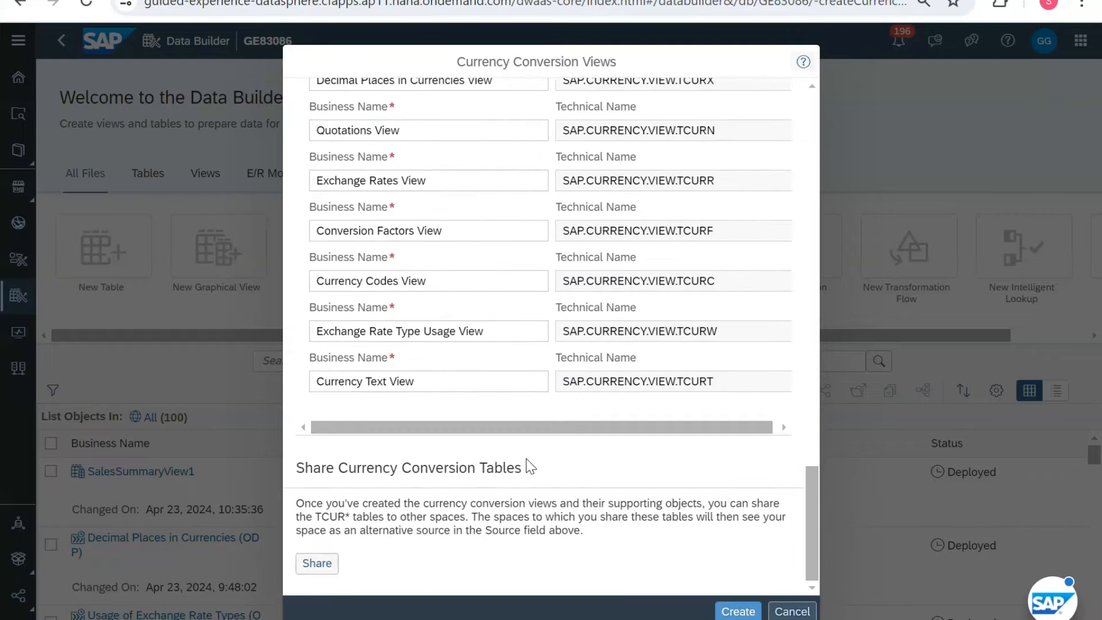
pyautogui.scroll(15, 561, 164)
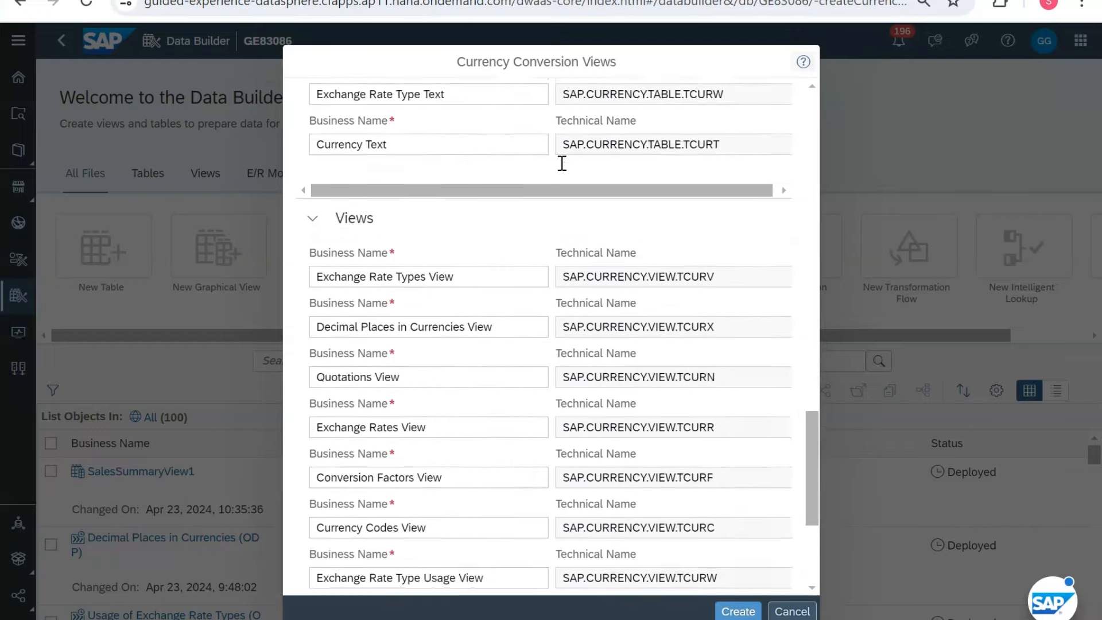
pyautogui.scroll(6, 561, 165)
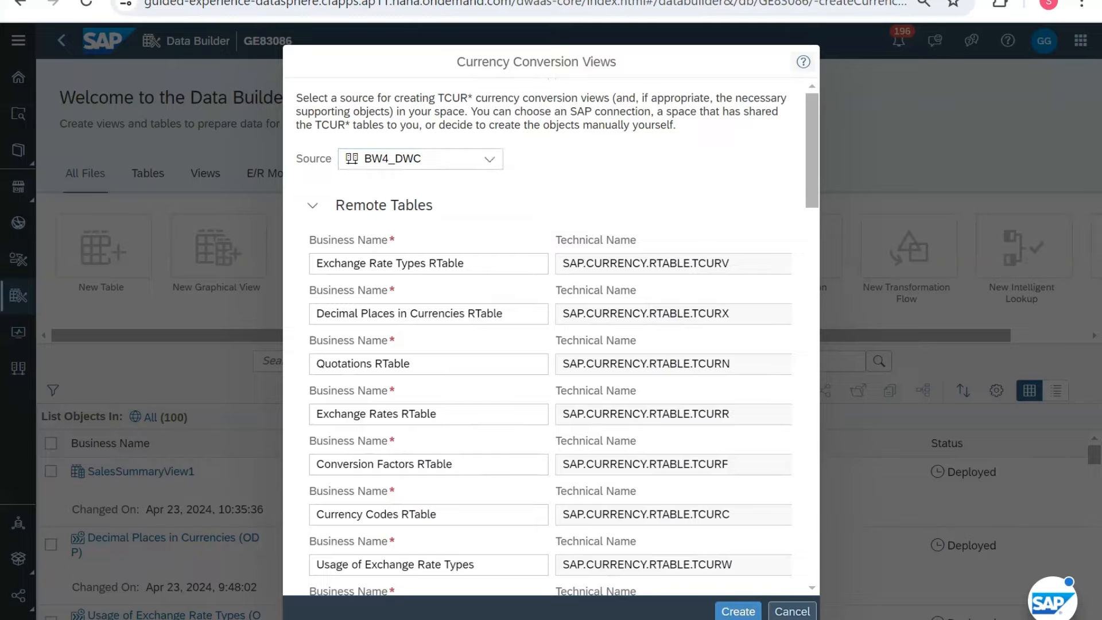
# Step: Create the currency conversion objects from the chosen source and check the deployment in the notifications
pyautogui.click(729, 614)
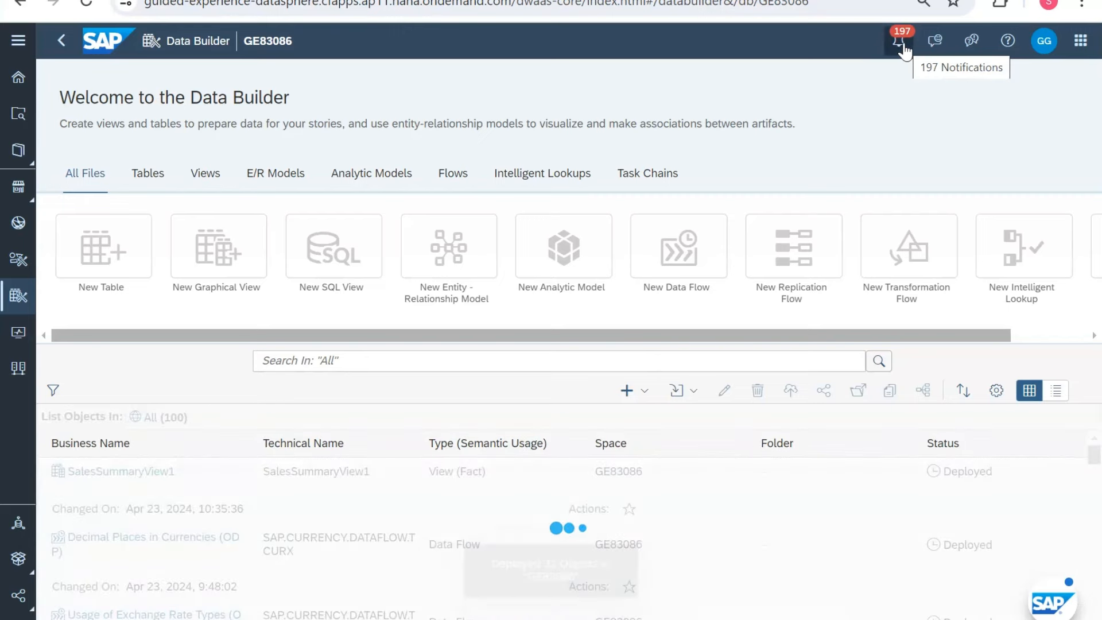
pyautogui.click(903, 47)
pyautogui.click(903, 47)
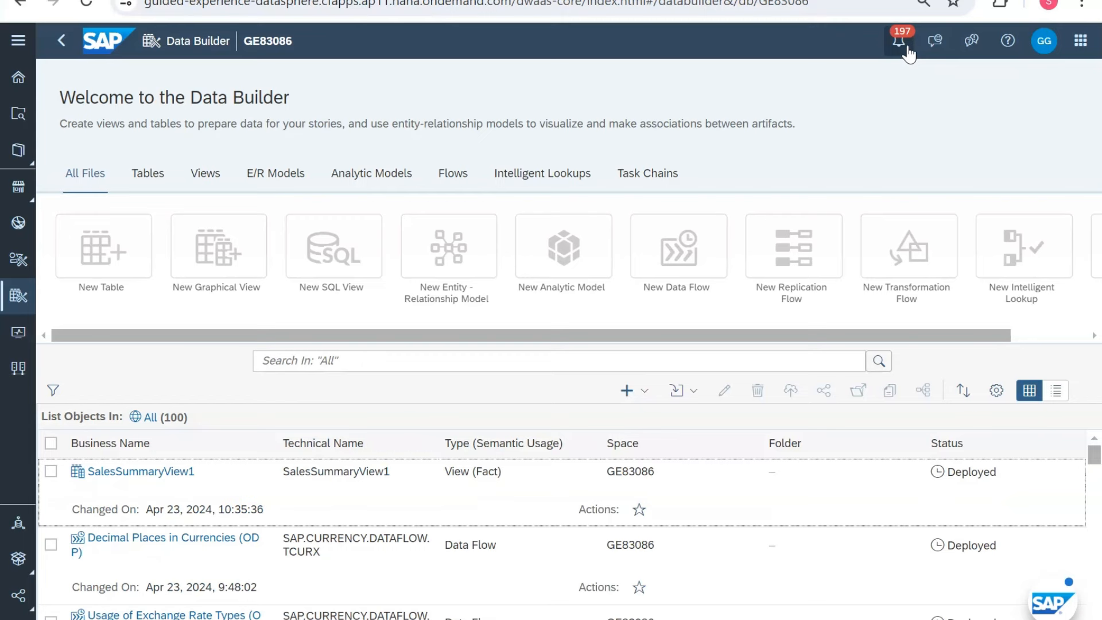
pyautogui.click(907, 51)
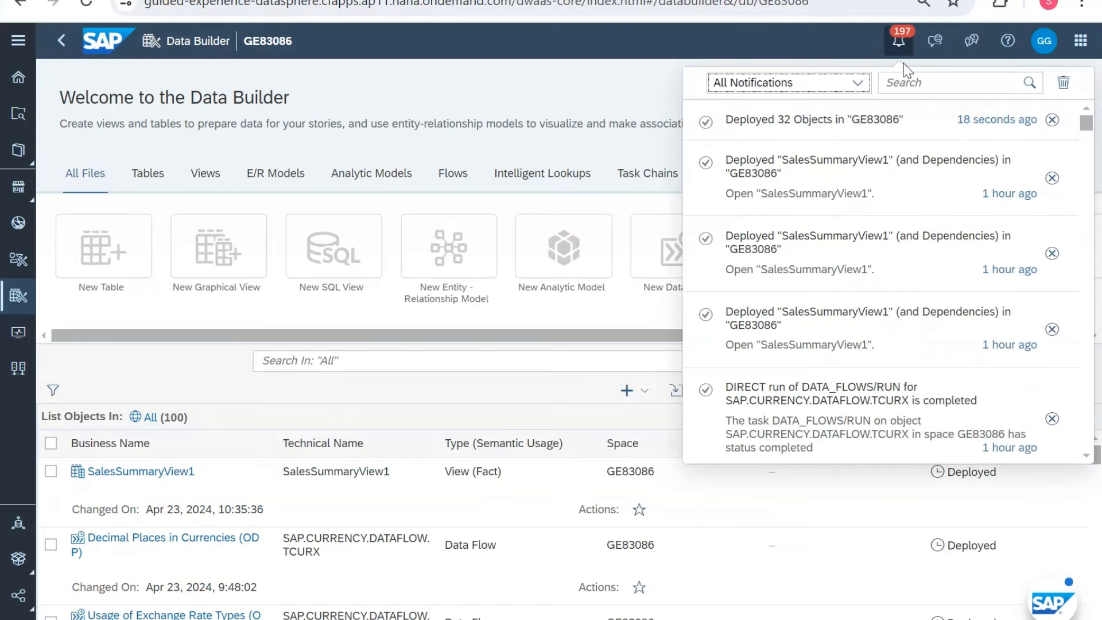
pyautogui.click(902, 41)
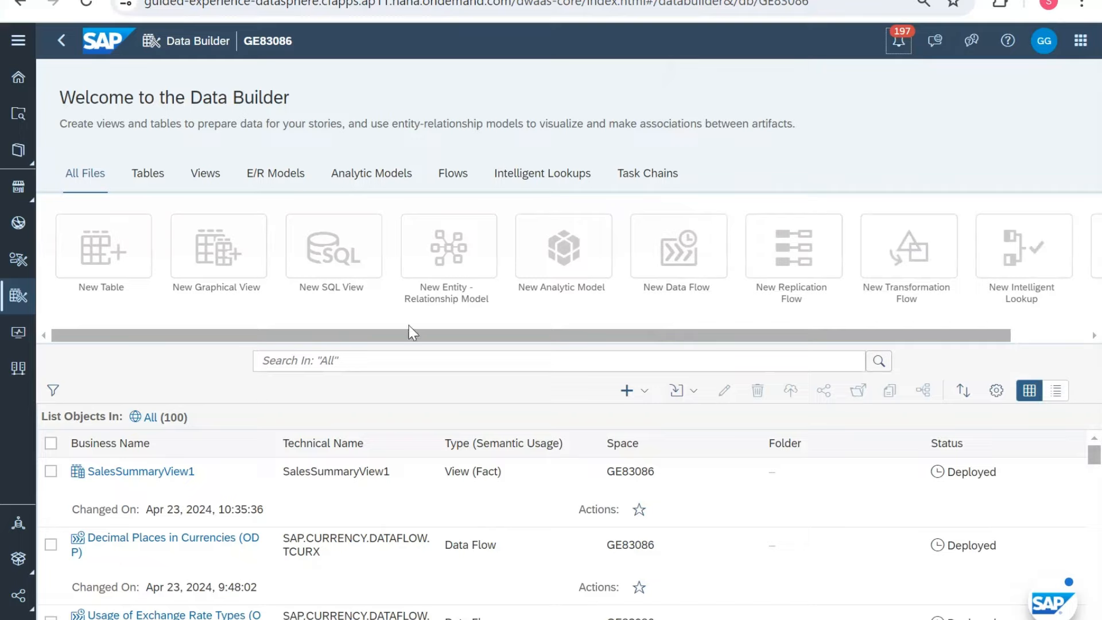
# Step: Search the space's objects for "tcur", look over the suggestions and clear the search
pyautogui.click(340, 356)
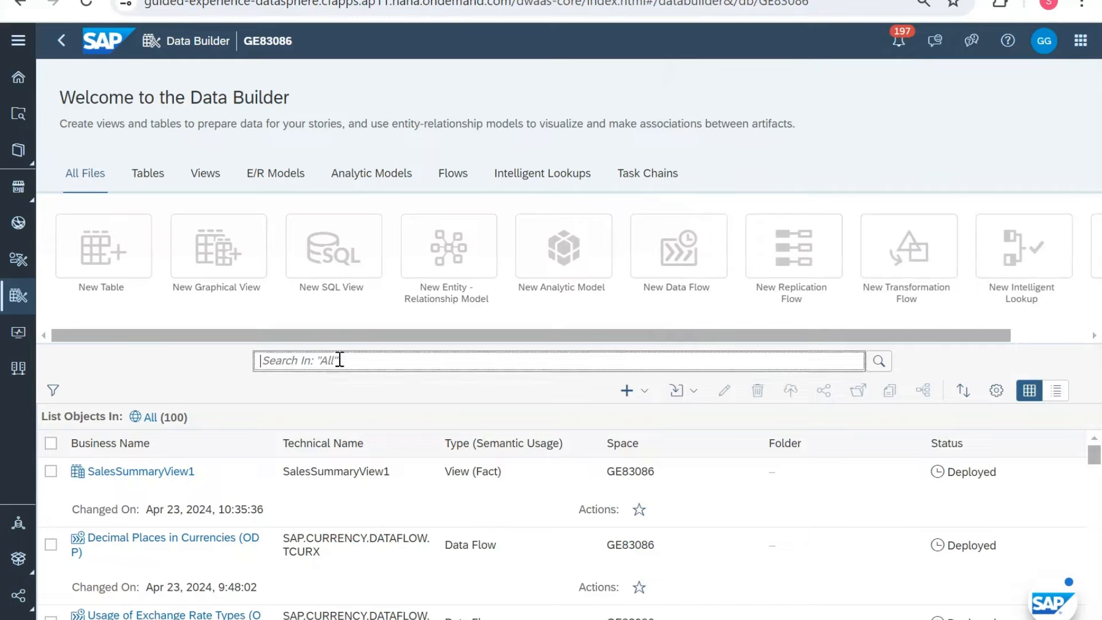
pyautogui.write('tcur')
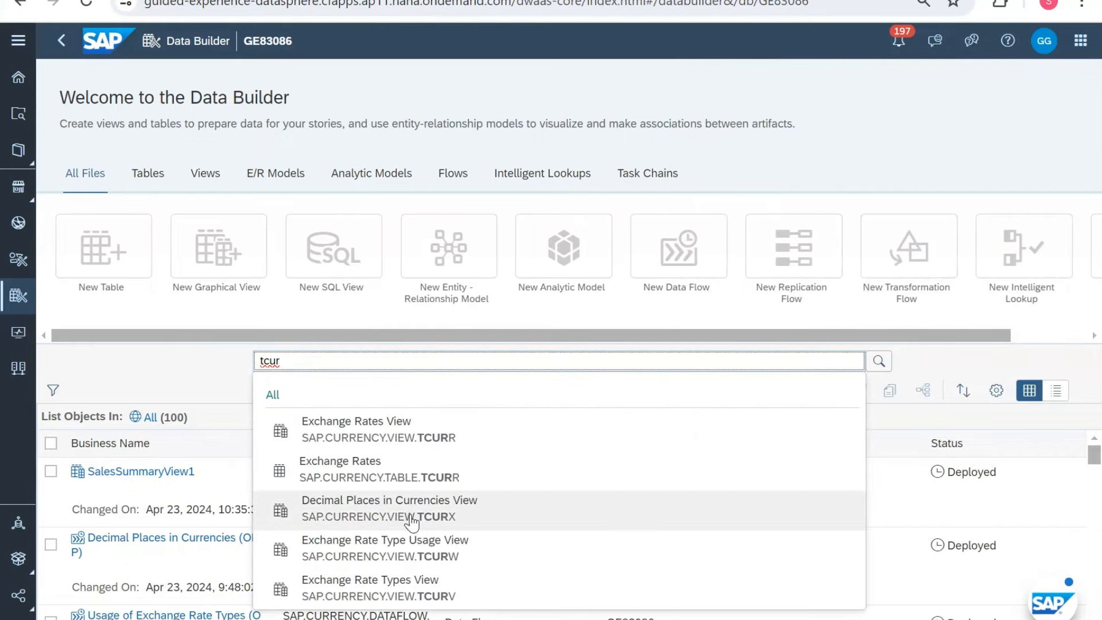
pyautogui.moveTo(406, 369); pyautogui.dragTo(234, 358)
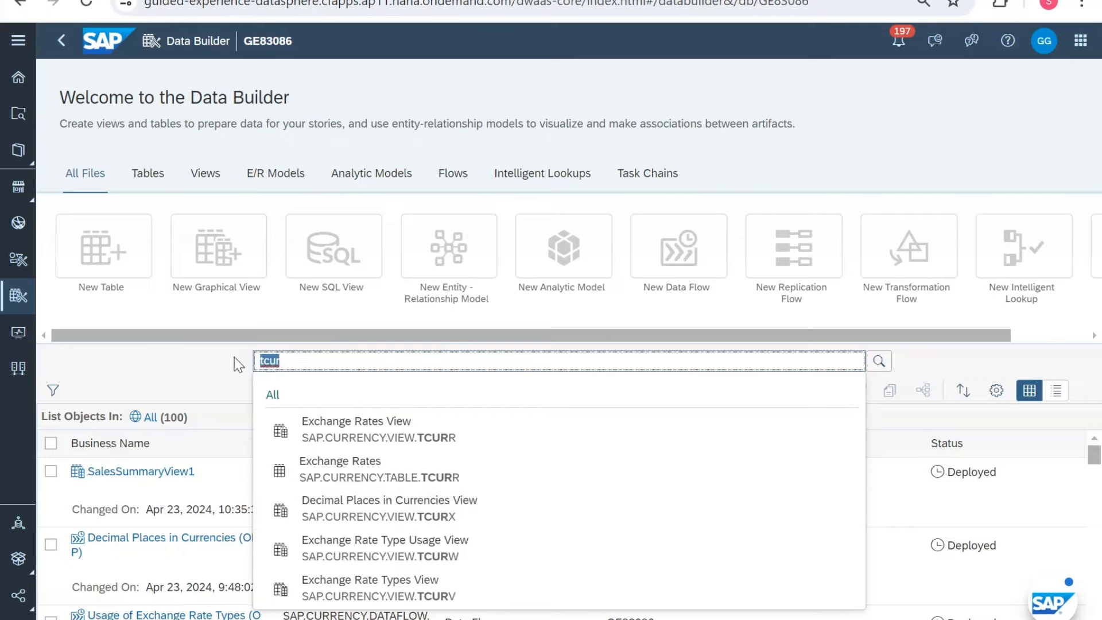
pyautogui.press('BackSpace')
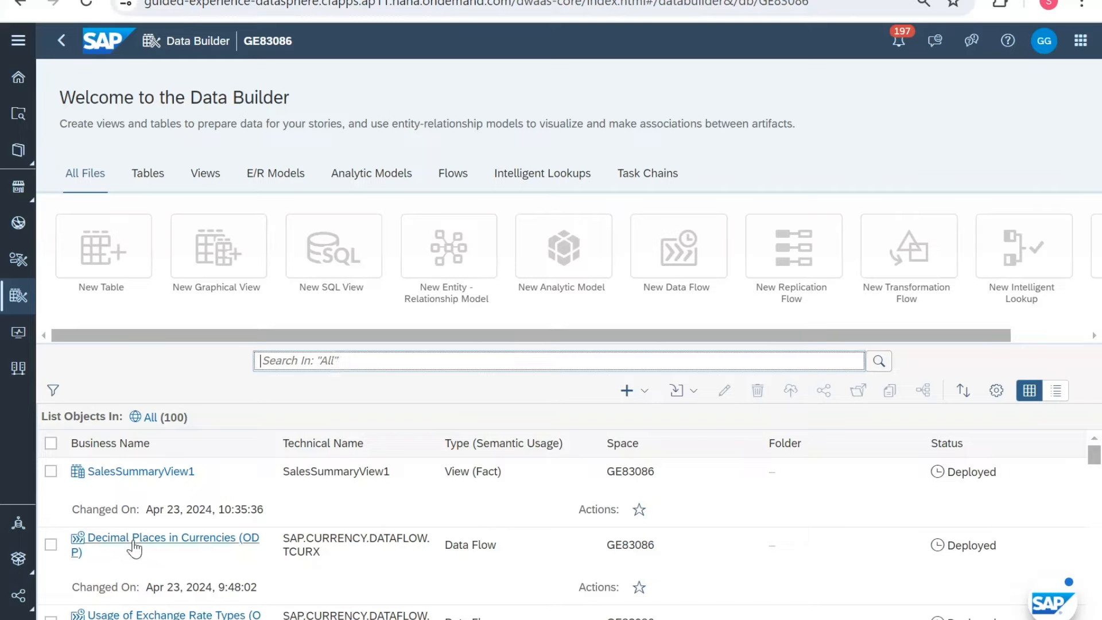
# Step: Search the space's objects for "ODP"
pyautogui.click(357, 357)
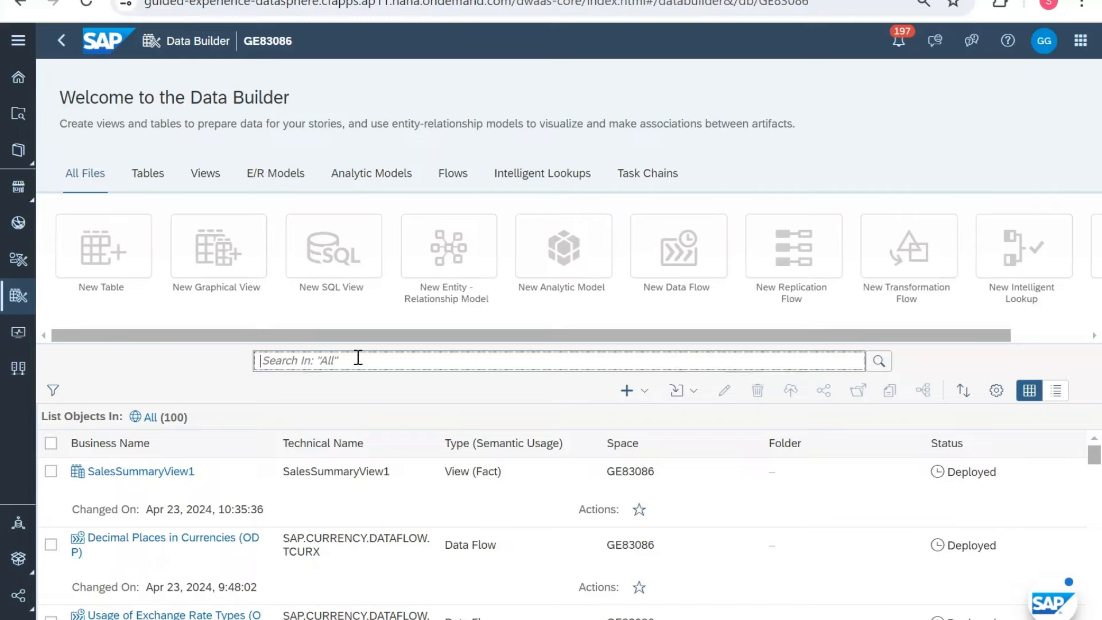
pyautogui.write('ODP')
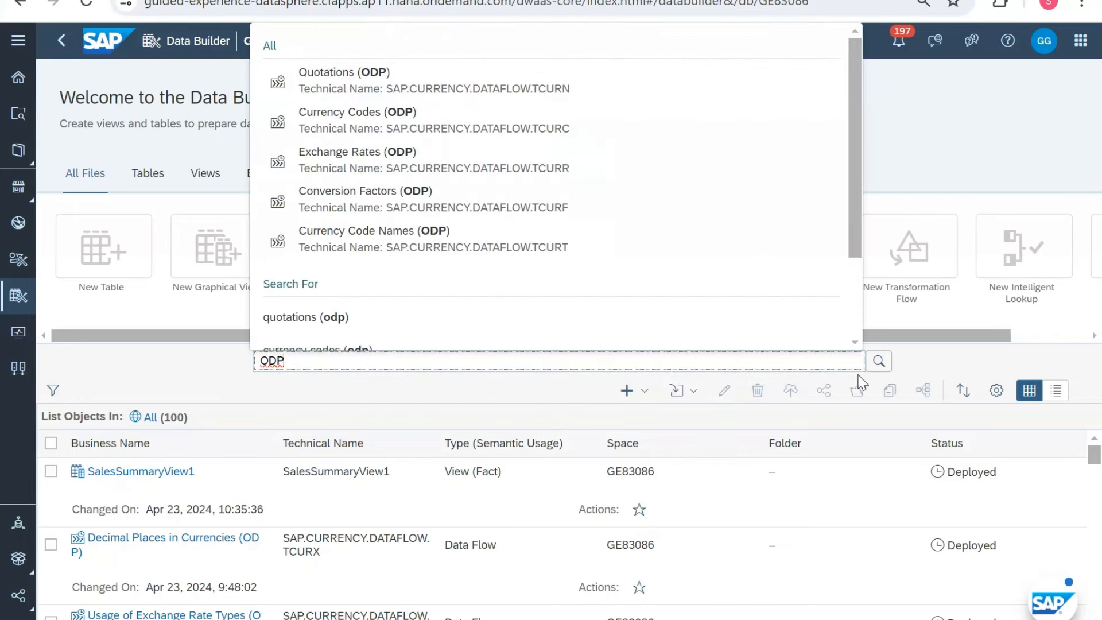
pyautogui.click(879, 361)
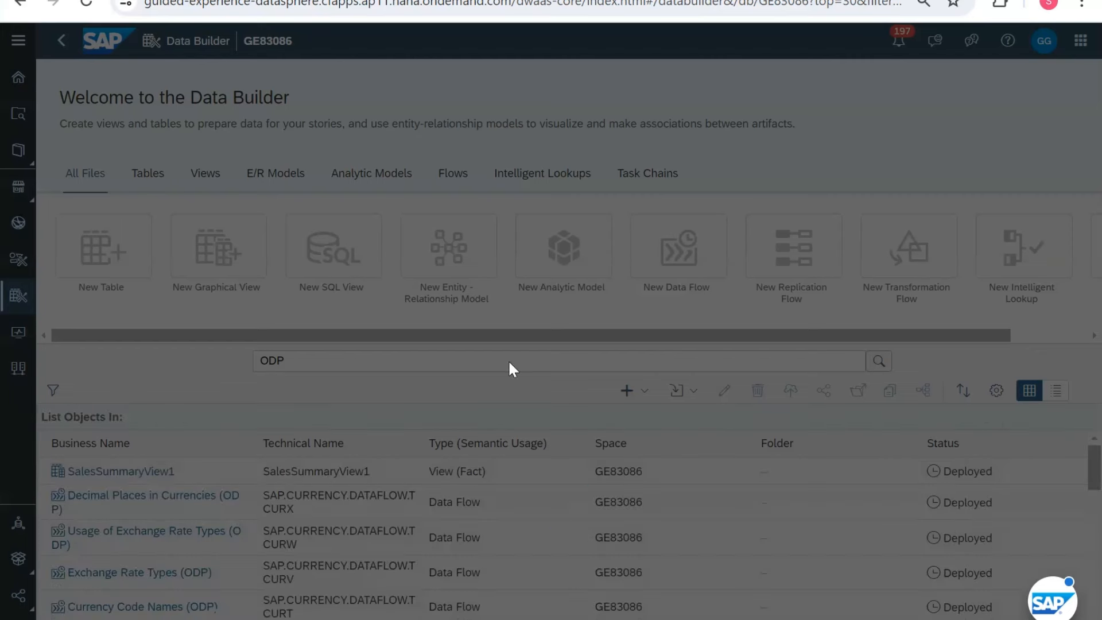
# Step: Open the Quotations (ODP) data flow from the search results and run it
pyautogui.scroll(-2, 379, 551)
pyautogui.scroll(-2, 379, 551)
pyautogui.scroll(-2, 379, 551)
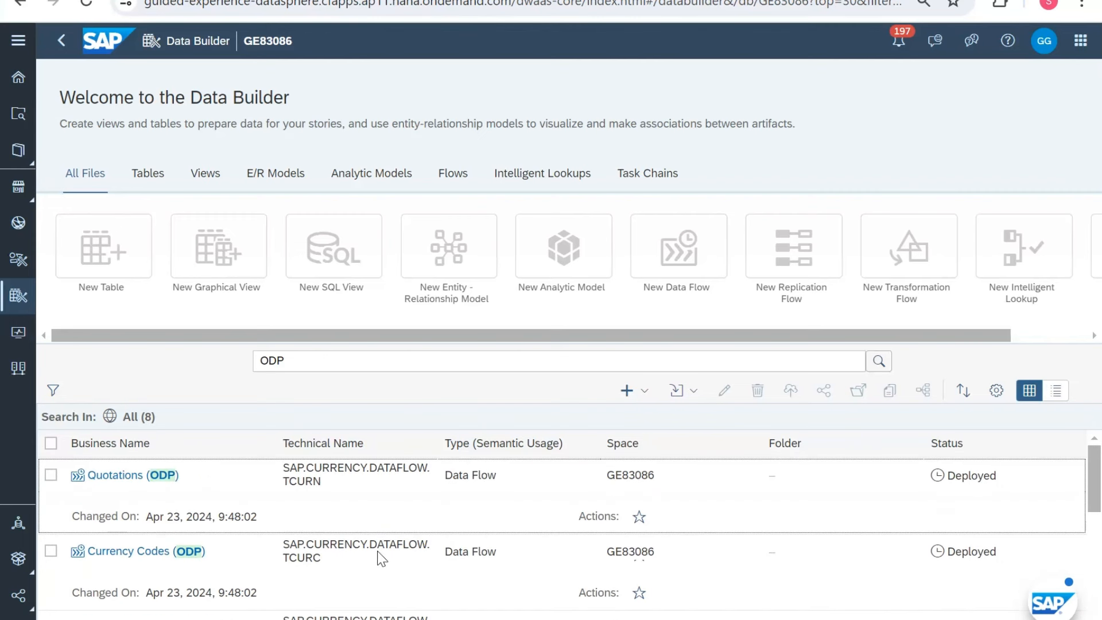
pyautogui.click(144, 477)
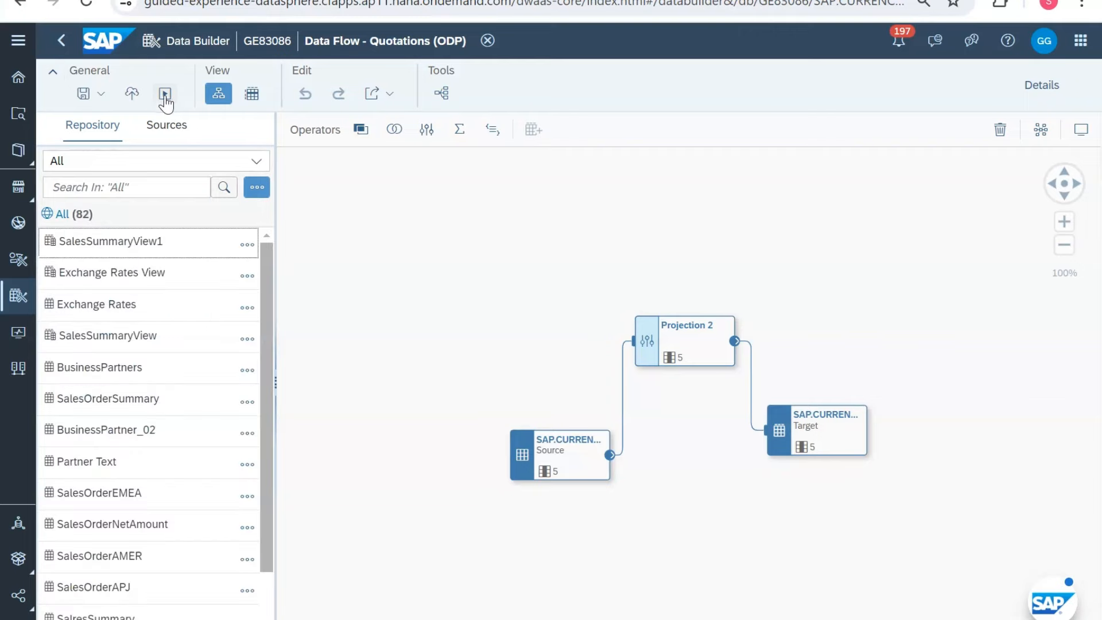
pyautogui.click(165, 95)
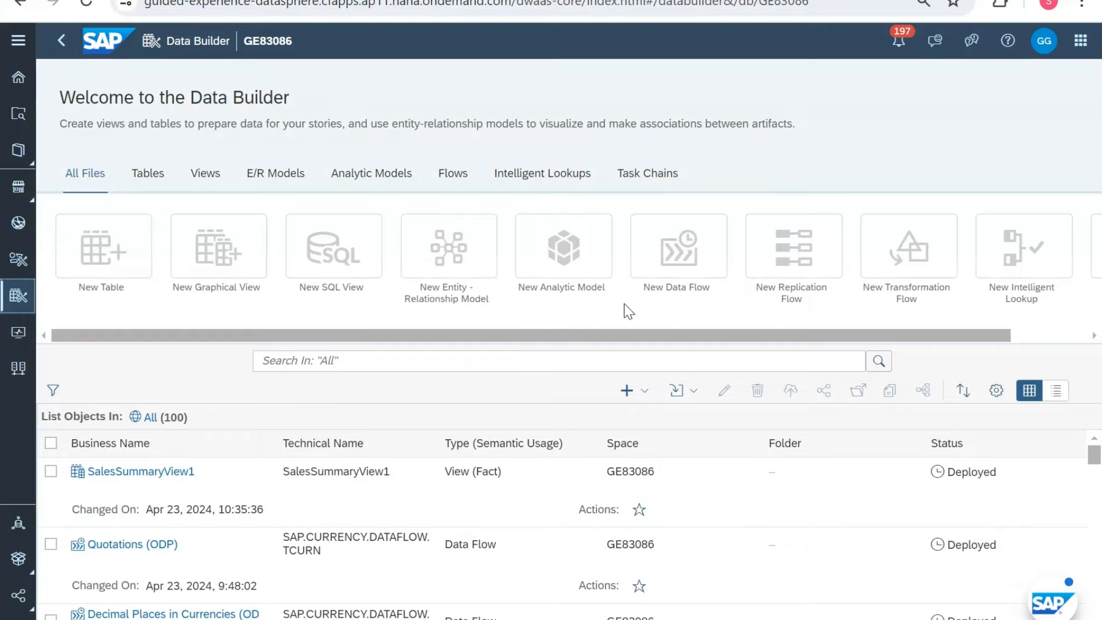
# Step: Open the SalesSummaryView1 view and add a calculated columns node after the SalesOrderSummary source
pyautogui.moveTo(690, 335); pyautogui.dragTo(651, 351)
pyautogui.click(145, 471)
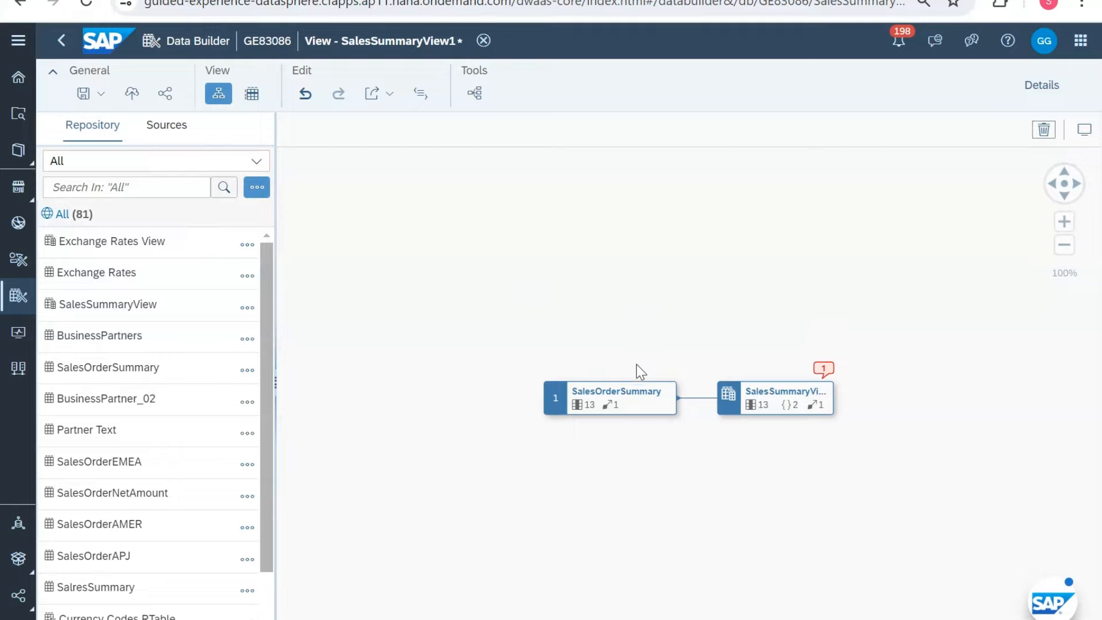
pyautogui.click(640, 403)
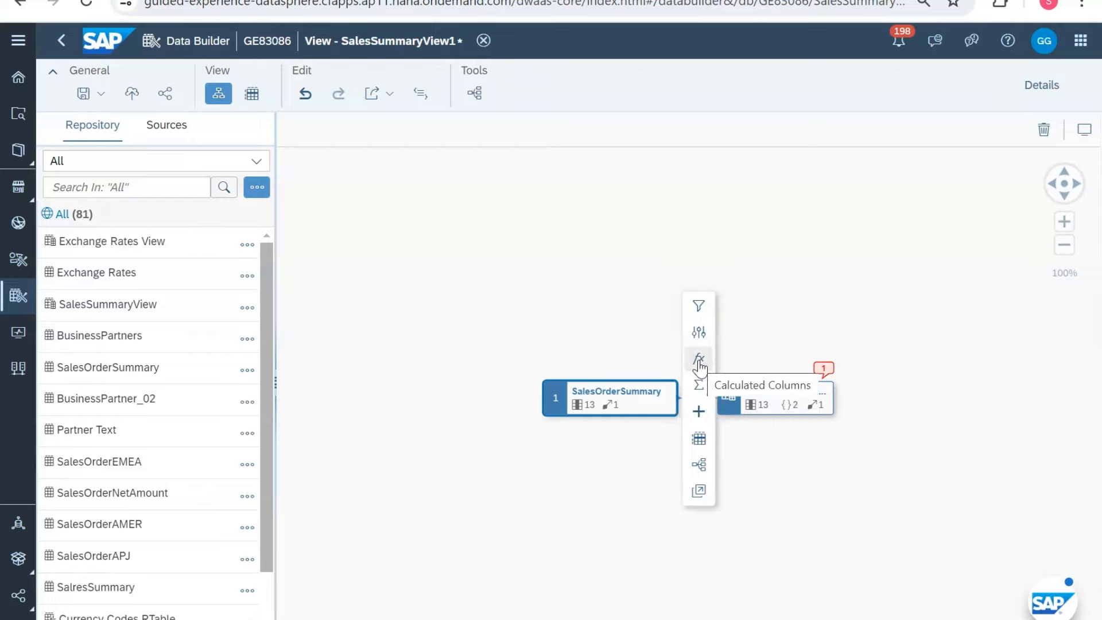
pyautogui.click(699, 361)
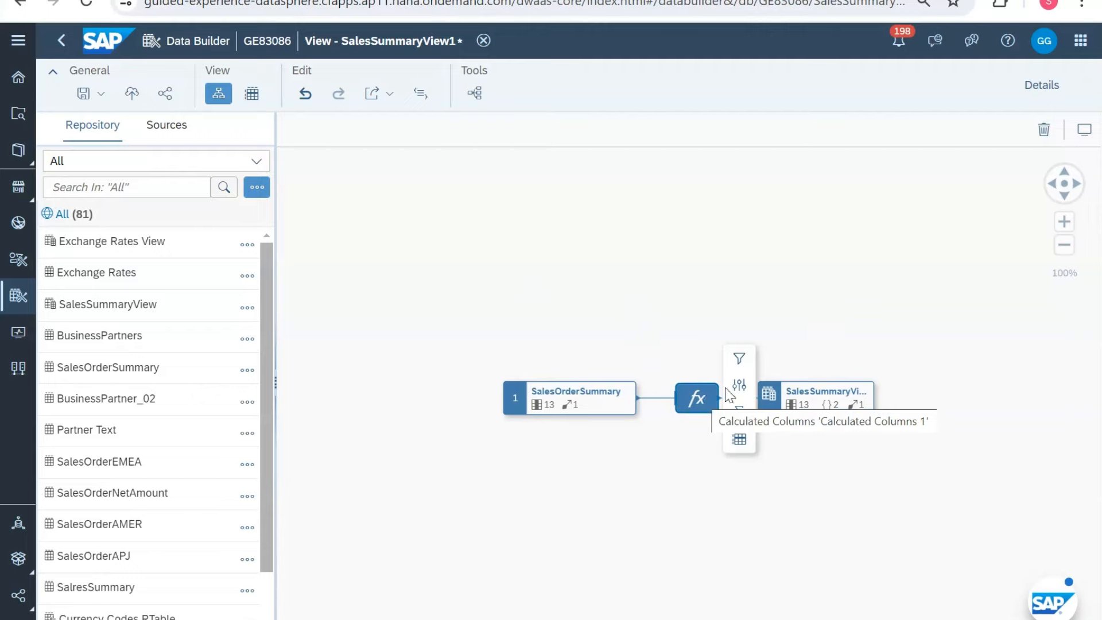
# Step: Add a currency conversion column in the properties of the calculated columns node
pyautogui.click(1051, 85)
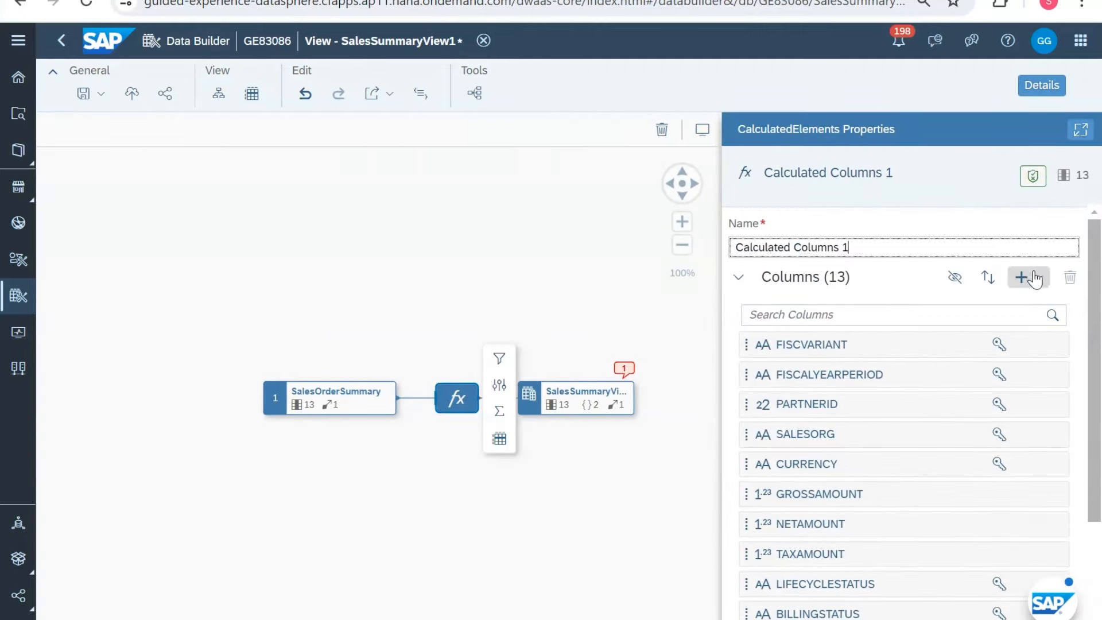
pyautogui.click(1039, 280)
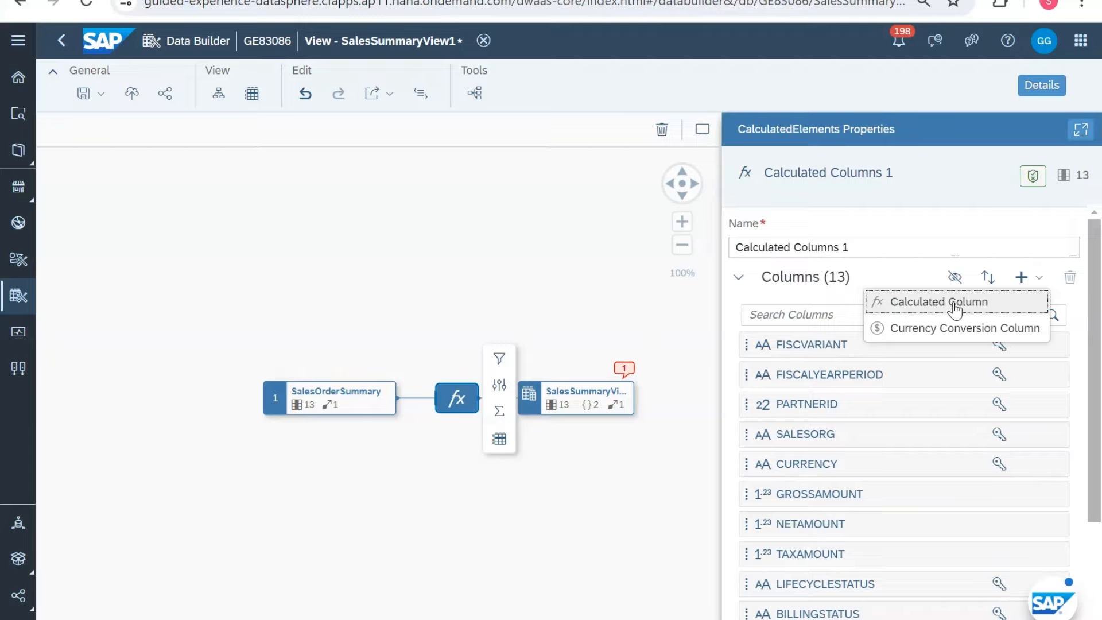
pyautogui.click(928, 337)
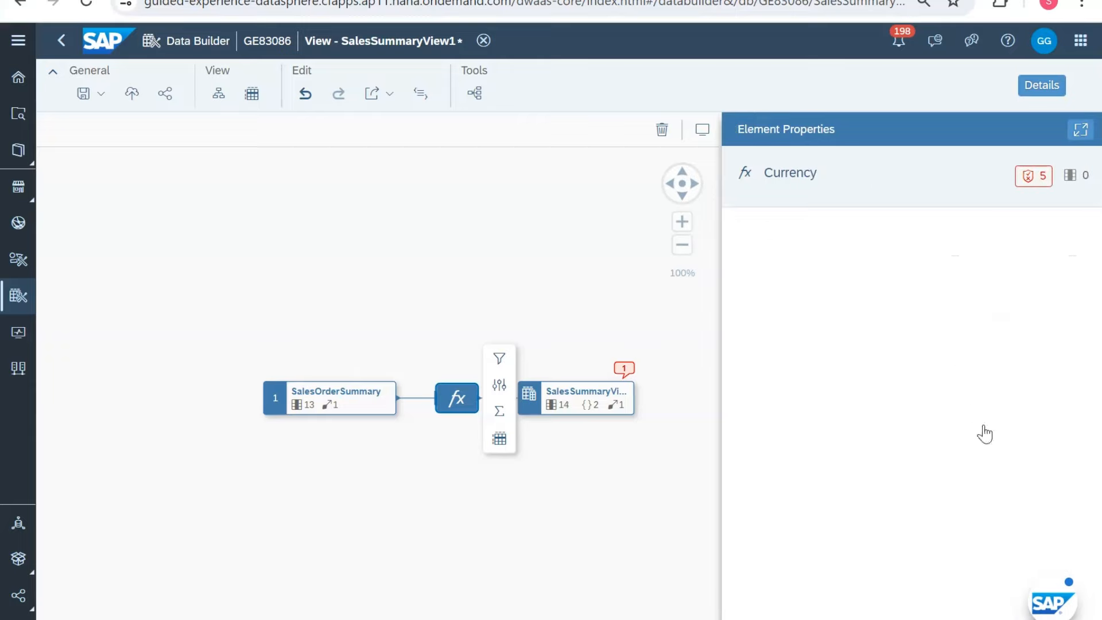
# Step: Set the business name of the currency conversion column to "Amount in Target Currency"
pyautogui.moveTo(849, 276); pyautogui.dragTo(736, 285)
pyautogui.write('Targey')
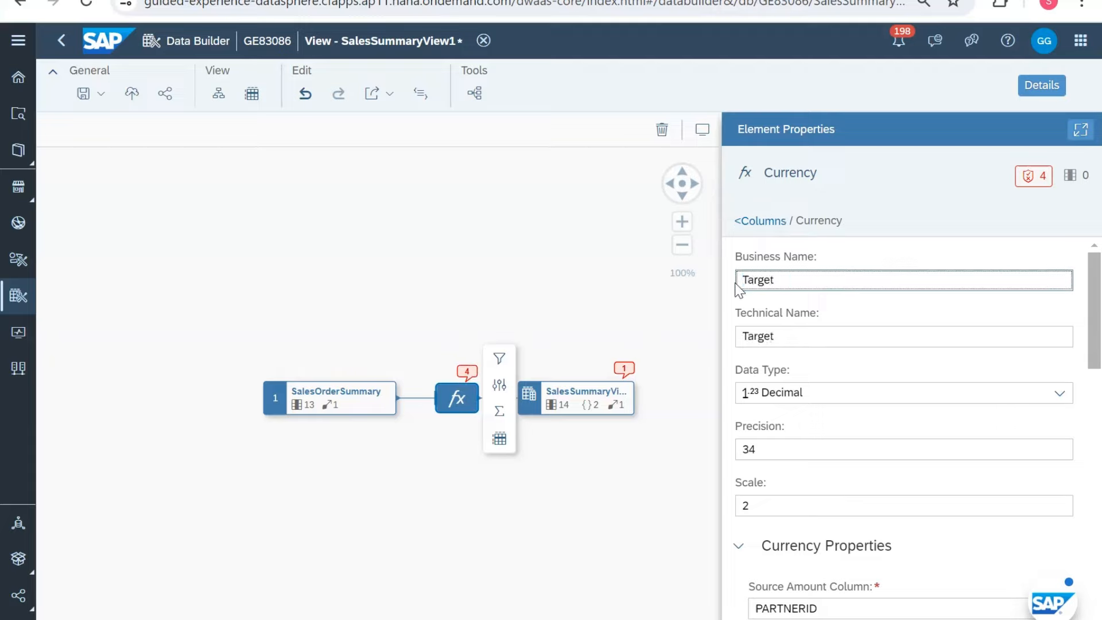
pyautogui.write(' C')
pyautogui.press('BackSpace')
pyautogui.press('BackSpace')
pyautogui.press('BackSpace')
pyautogui.press('BackSpace')
pyautogui.press('BackSpace')
pyautogui.press('BackSpace')
pyautogui.press('BackSpace')
pyautogui.write('Amount i')
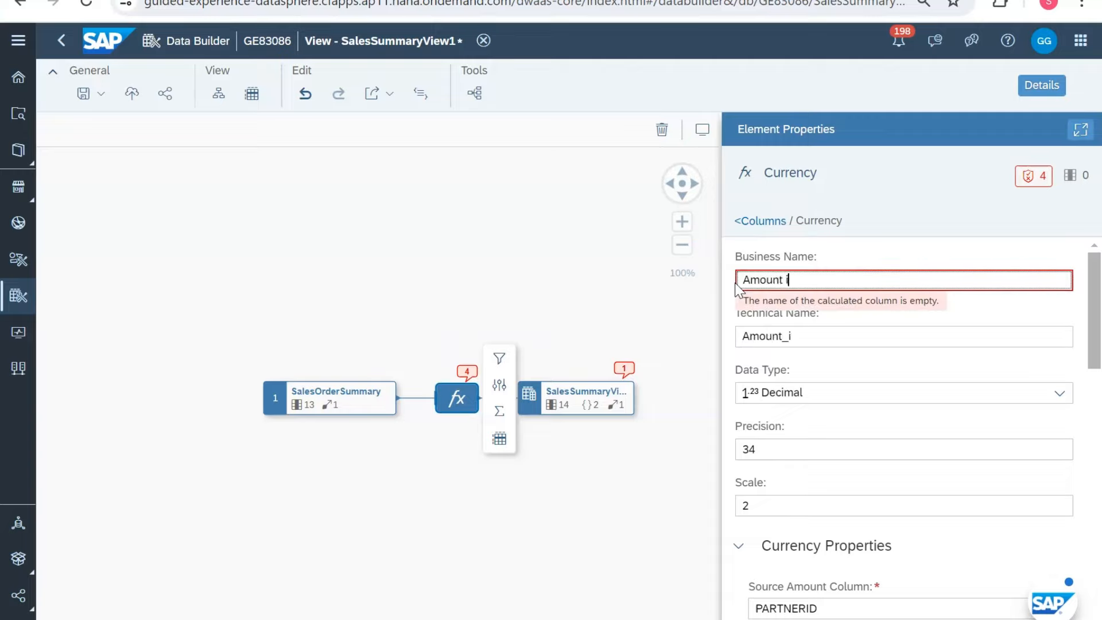
pyautogui.write('n Targf')
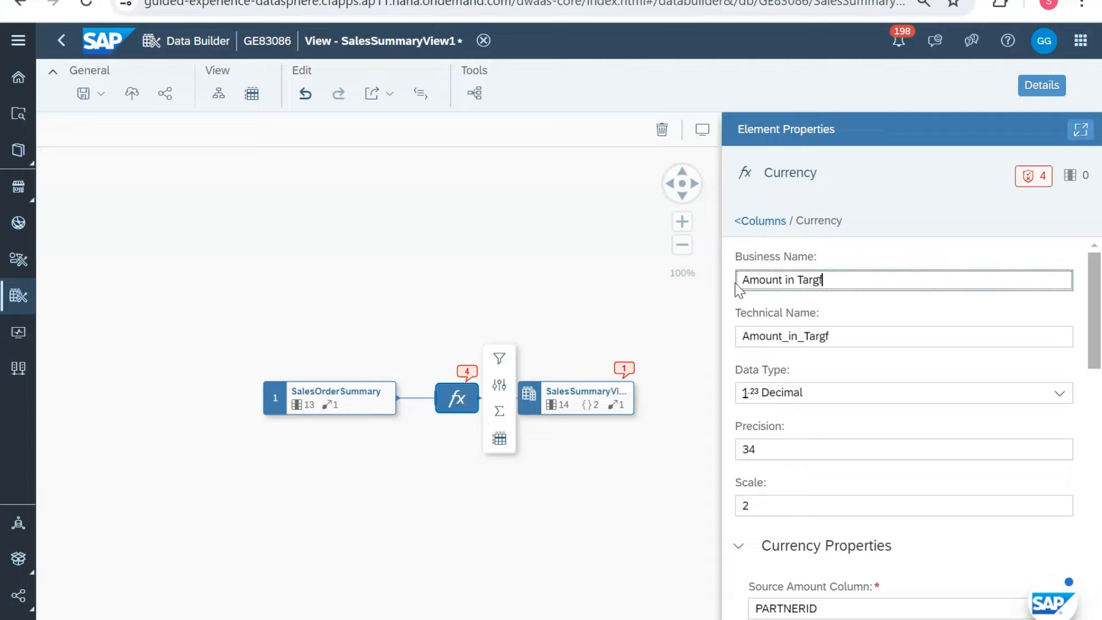
pyautogui.write('e')
pyautogui.press('BackSpace')
pyautogui.press('BackSpace')
pyautogui.write('et Currency')
pyautogui.click(812, 364)
# Step: Set the source amount column of the currency conversion to GROSSAMOUNT
pyautogui.scroll(-1, 843, 392)
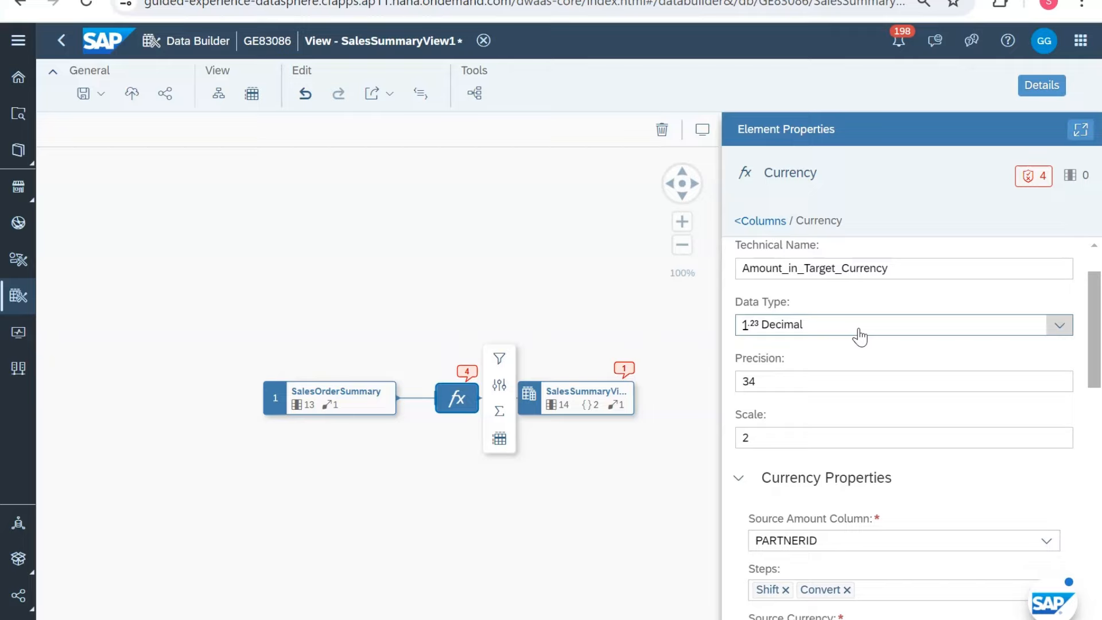
pyautogui.scroll(-1, 825, 431)
pyautogui.scroll(-1, 830, 387)
pyautogui.scroll(-1, 832, 391)
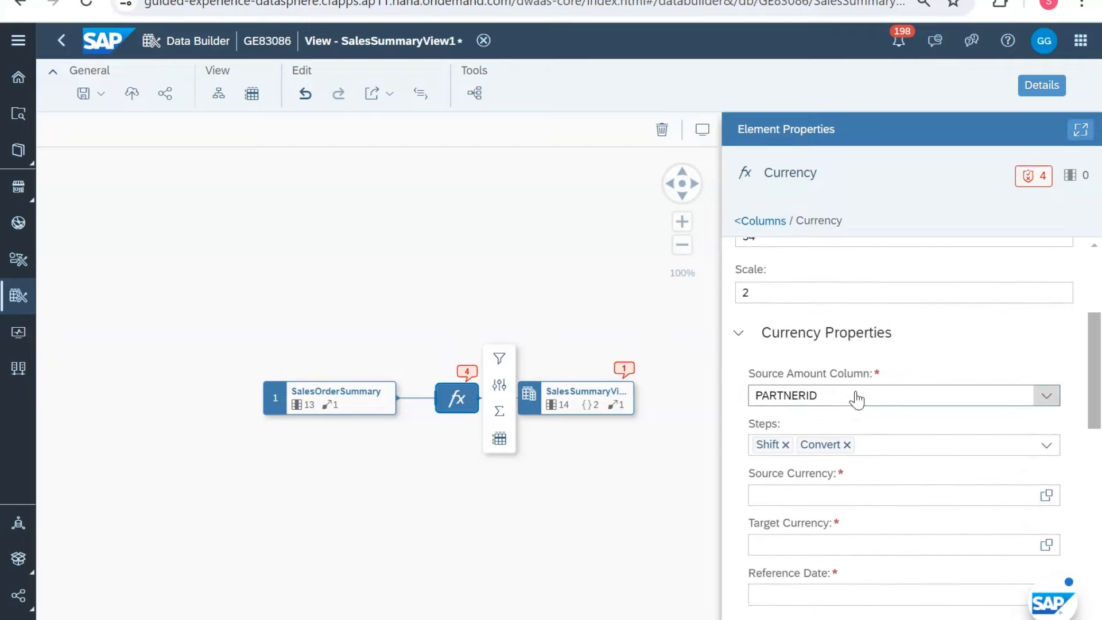
pyautogui.click(856, 400)
pyautogui.click(844, 445)
# Step: Set the source currency of the conversion to the CURRENCY column
pyautogui.scroll(-1, 907, 384)
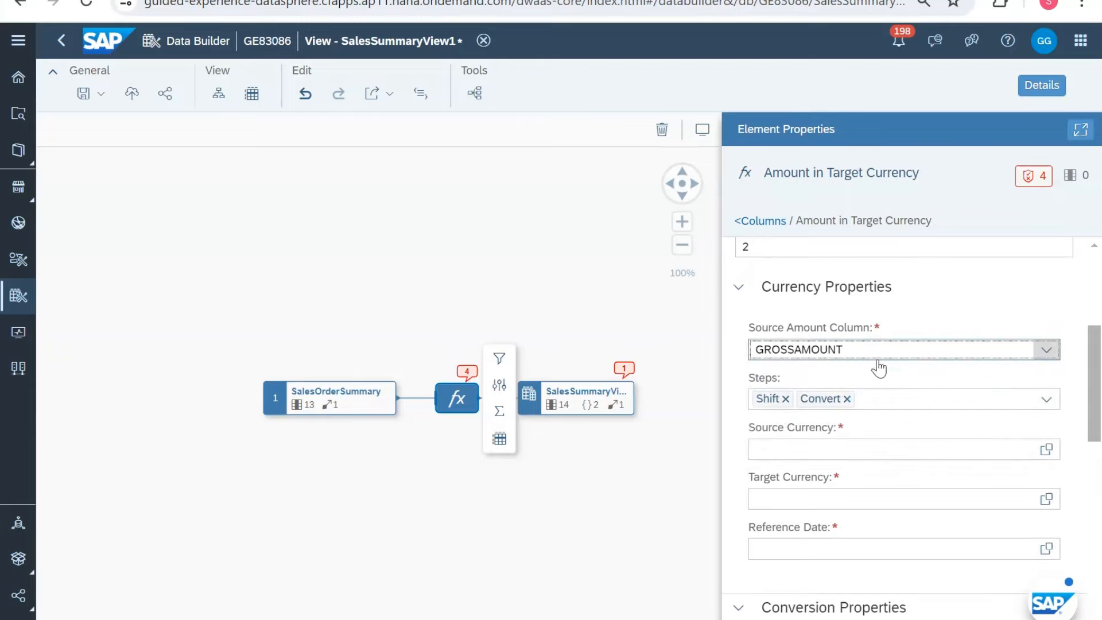
pyautogui.scroll(-1, 944, 412)
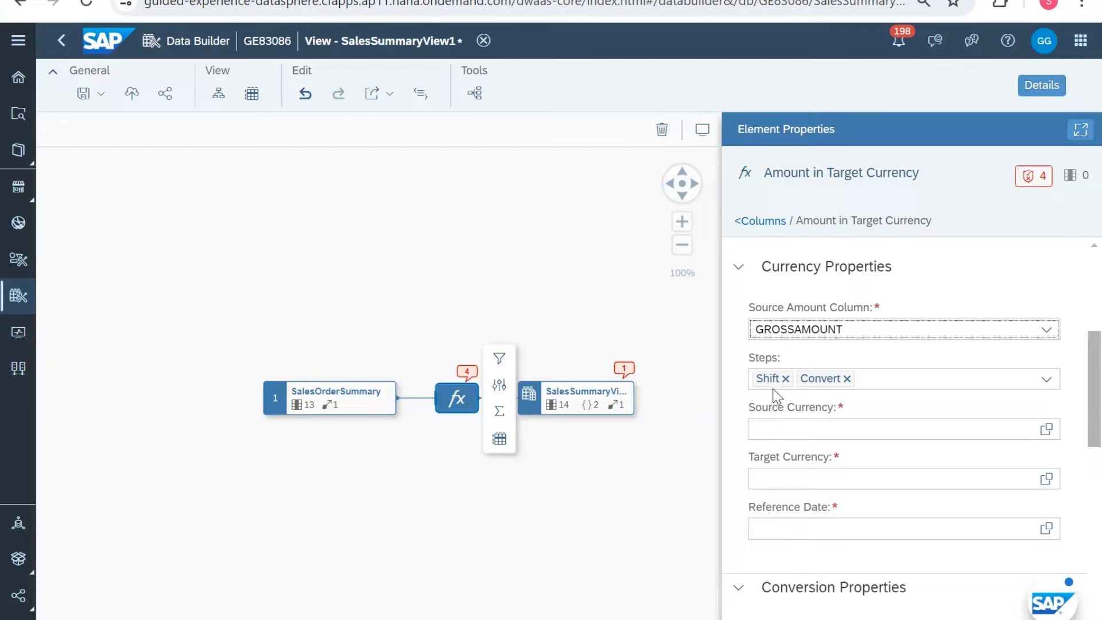
pyautogui.scroll(-1, 866, 469)
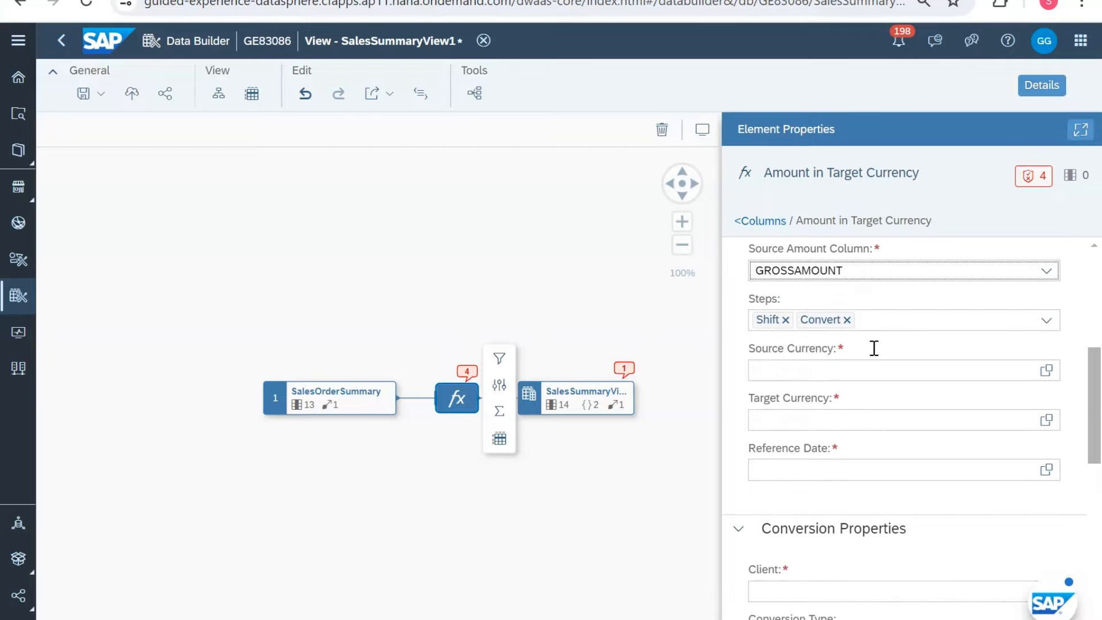
pyautogui.click(925, 370)
pyautogui.click(1043, 378)
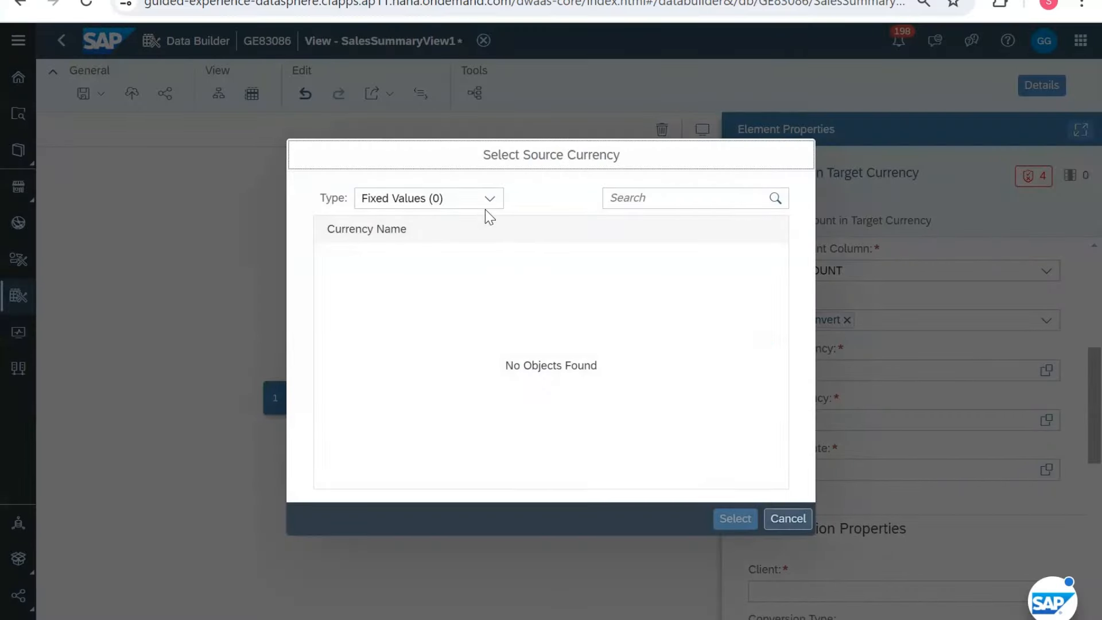
pyautogui.click(490, 201)
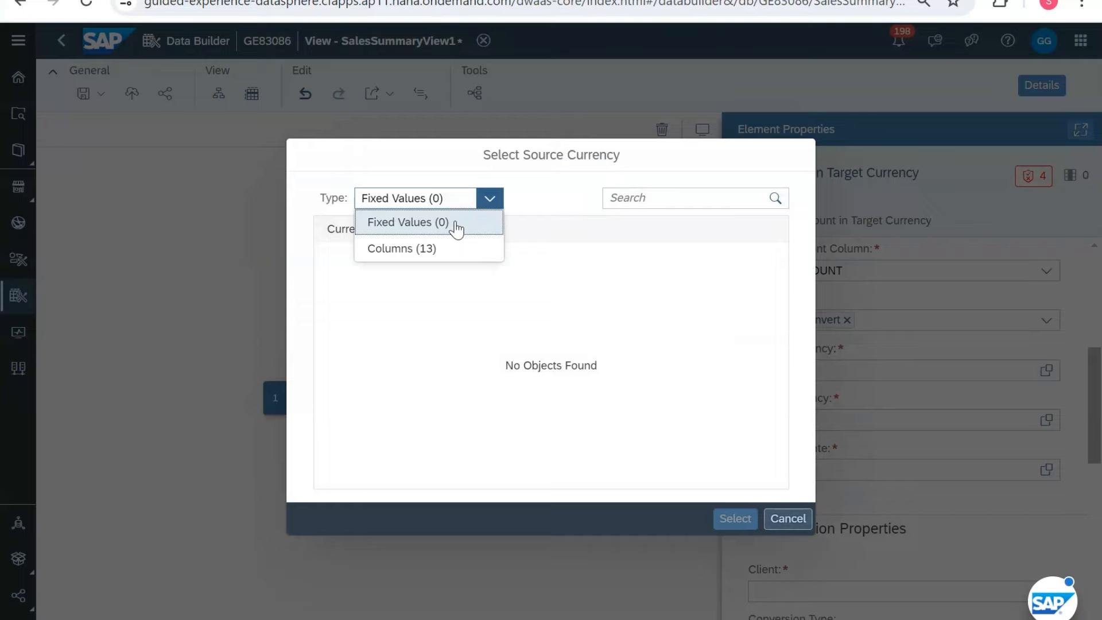
pyautogui.click(433, 249)
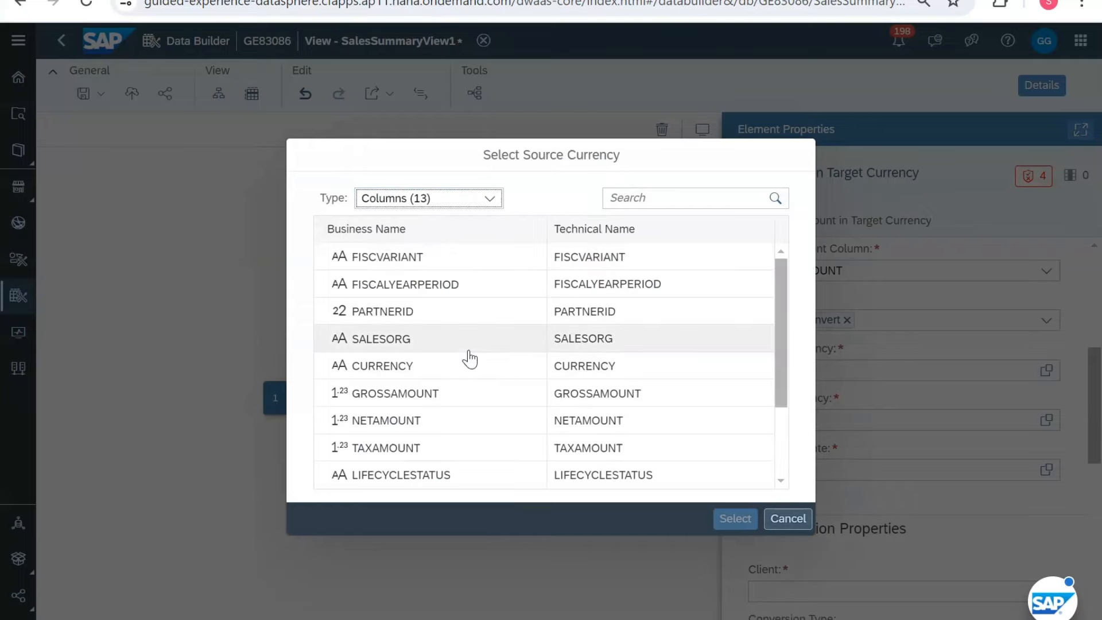
pyautogui.scroll(-3, 470, 359)
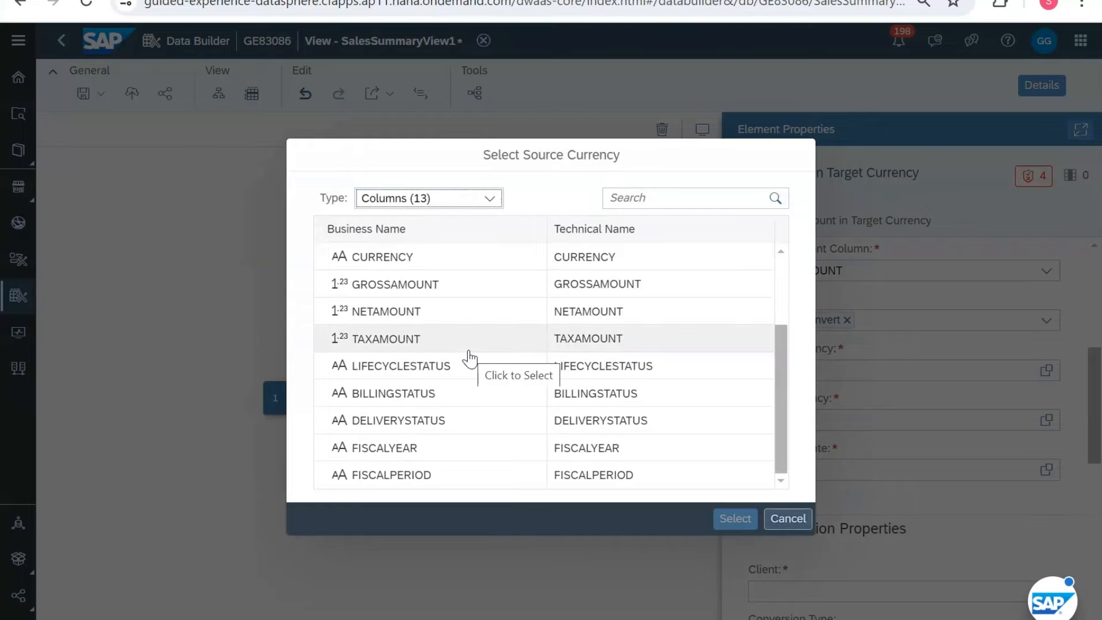
pyautogui.scroll(3, 468, 357)
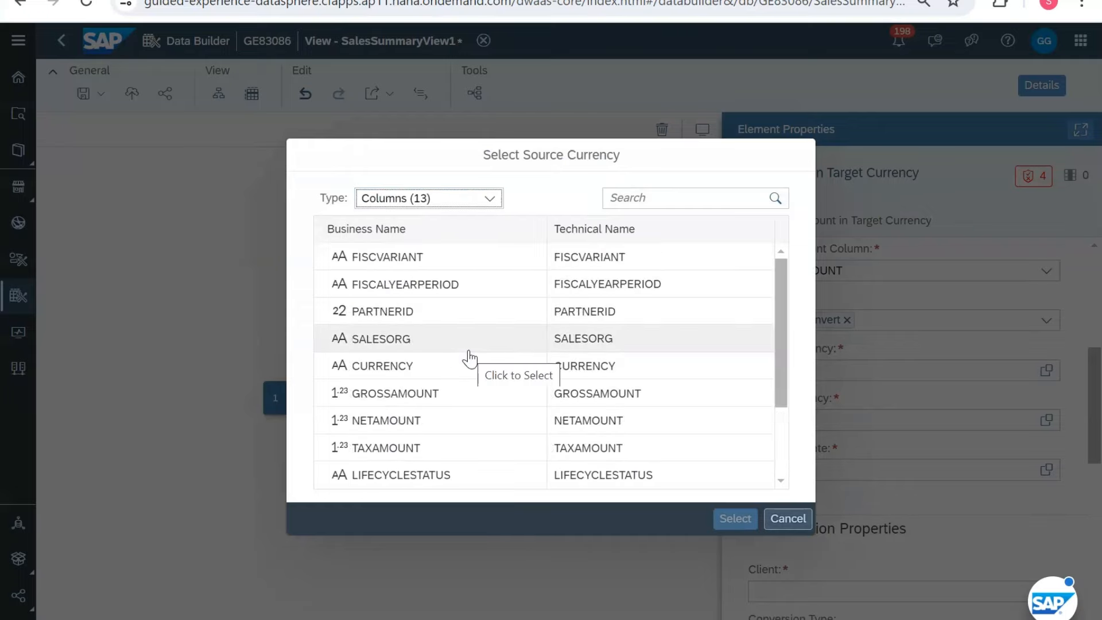
pyautogui.click(376, 374)
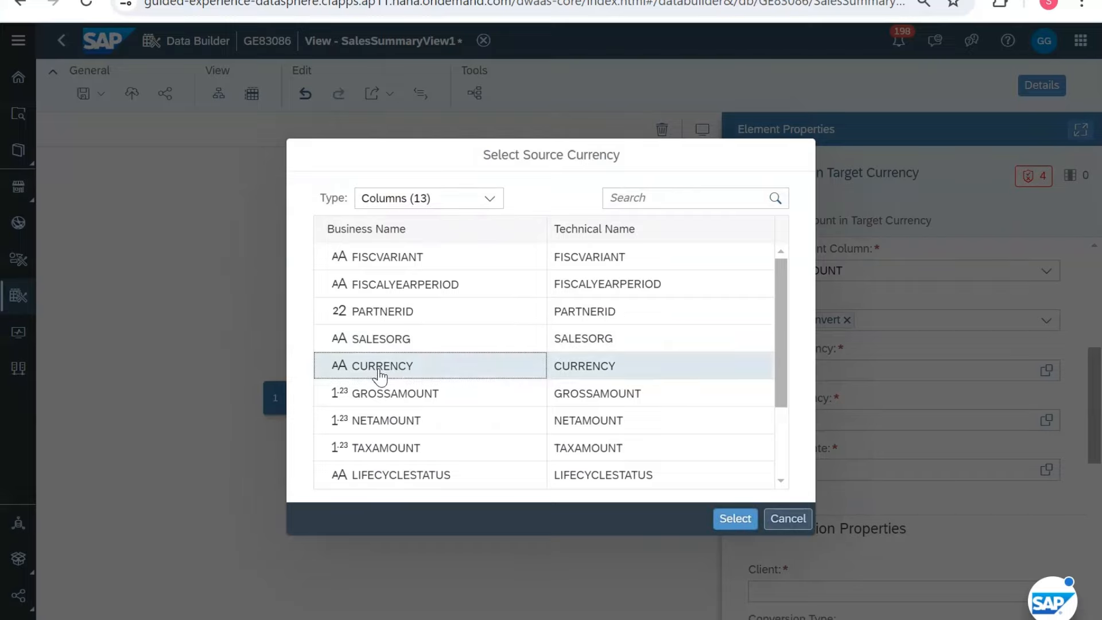
pyautogui.click(736, 518)
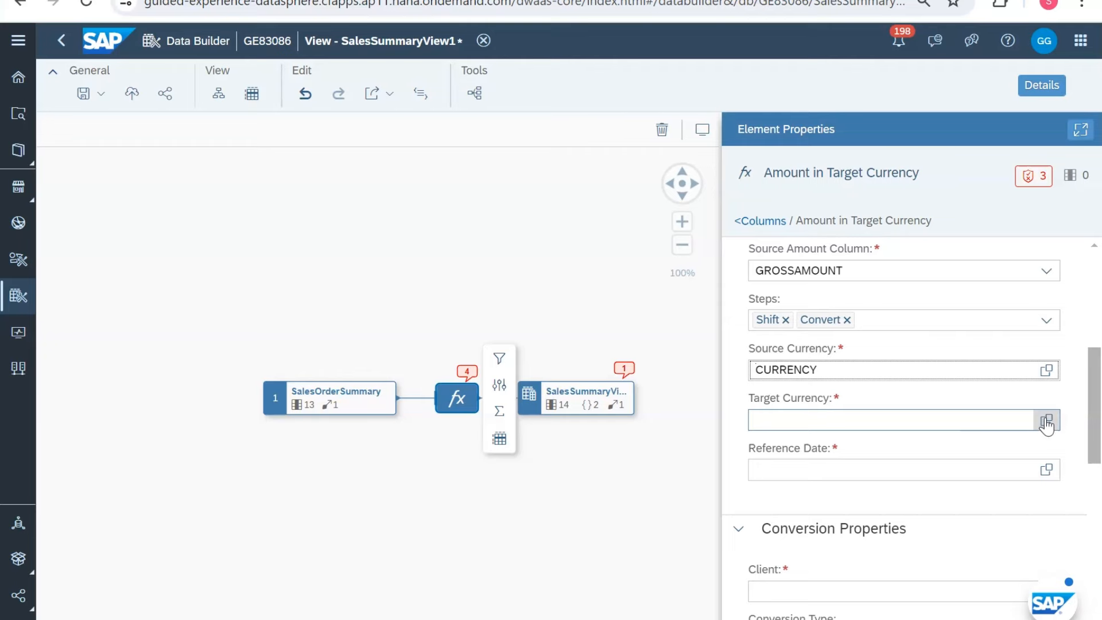
# Step: Review the available target currency types and assign the Target Currency input parameter as the target currency
pyautogui.click(1047, 423)
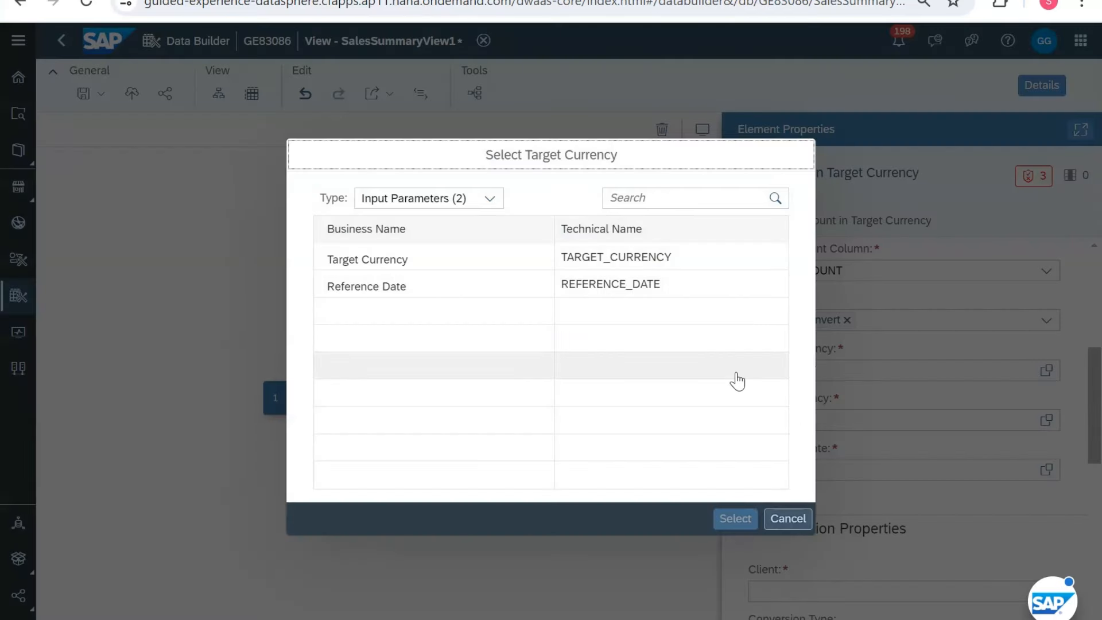
pyautogui.click(485, 201)
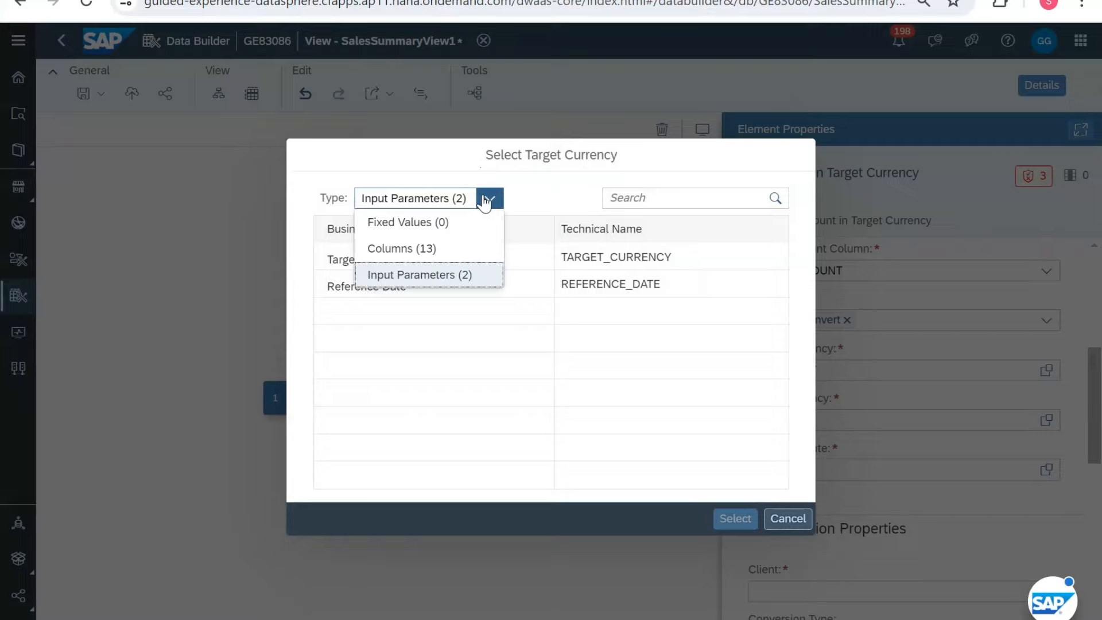
pyautogui.click(455, 222)
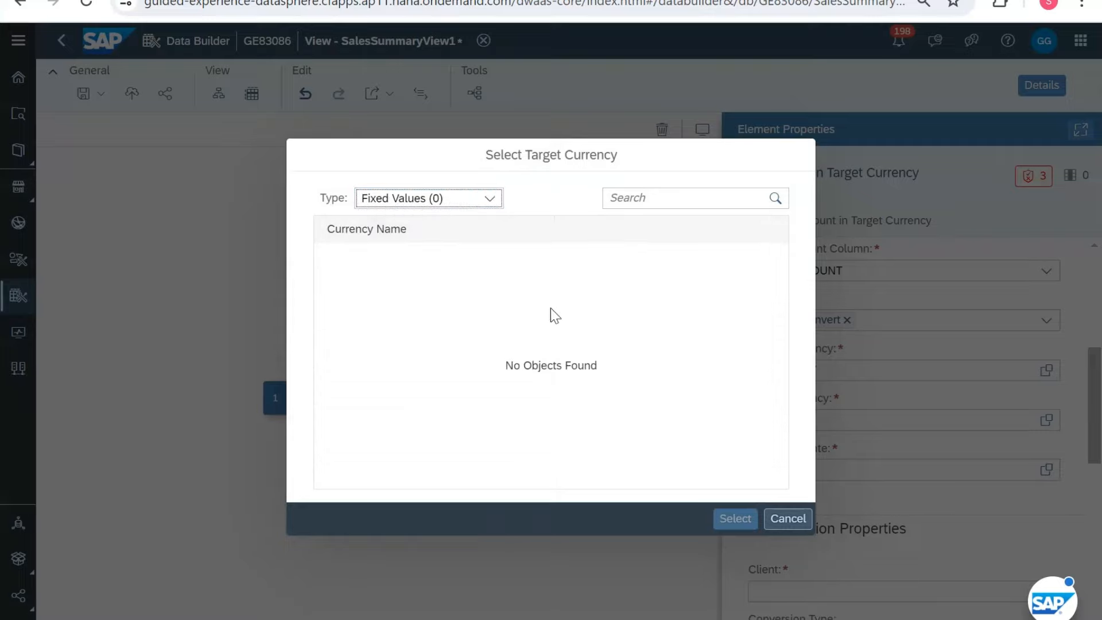
pyautogui.click(468, 200)
pyautogui.click(450, 252)
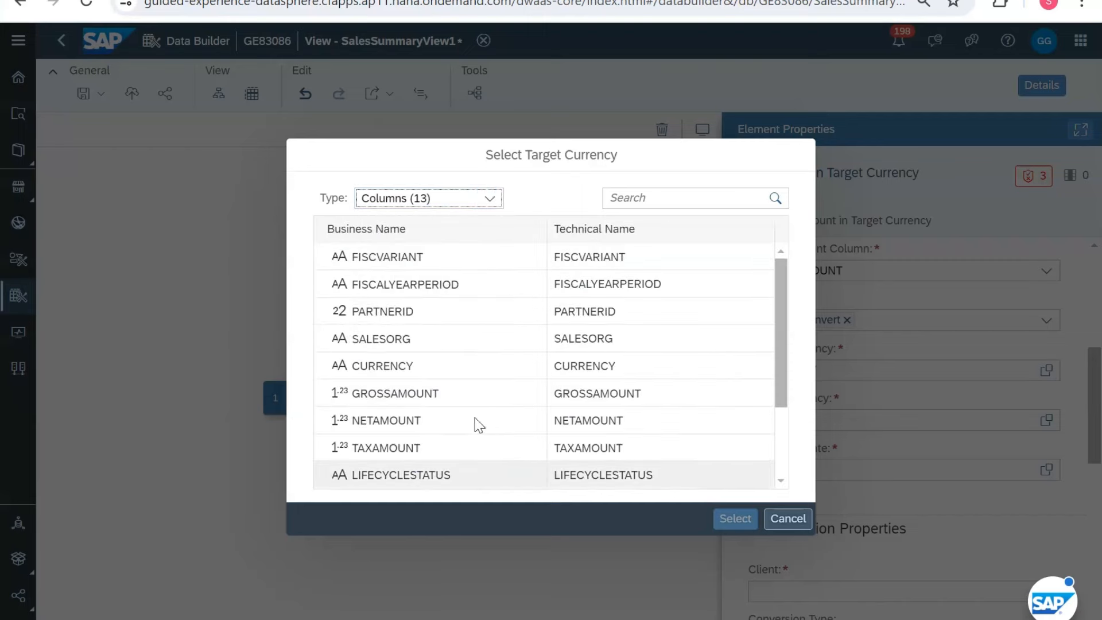
pyautogui.click(462, 202)
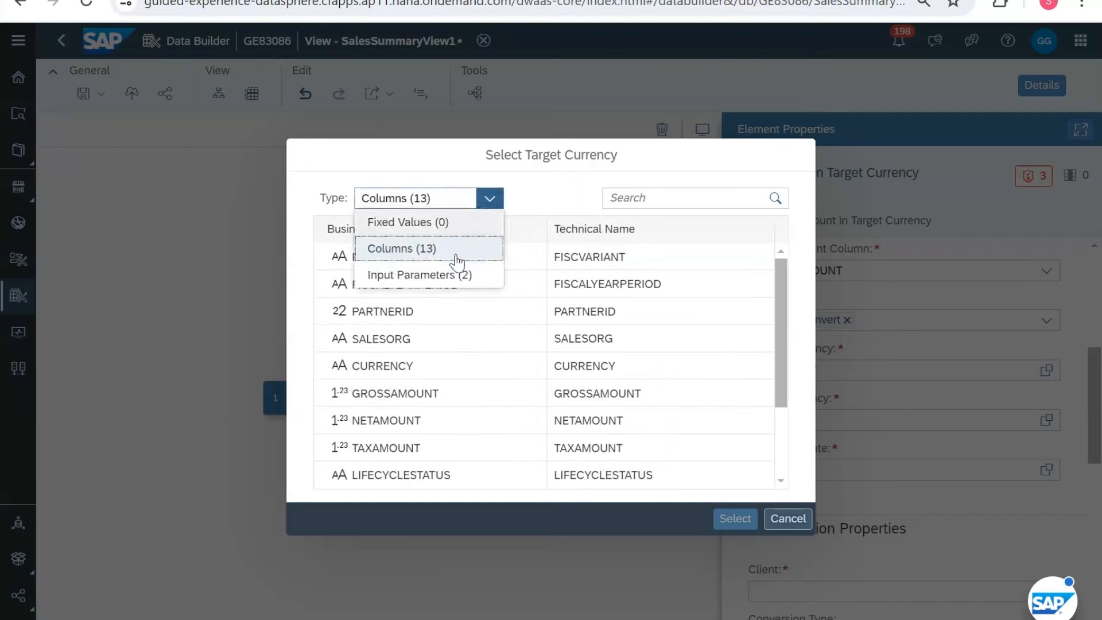
pyautogui.click(457, 276)
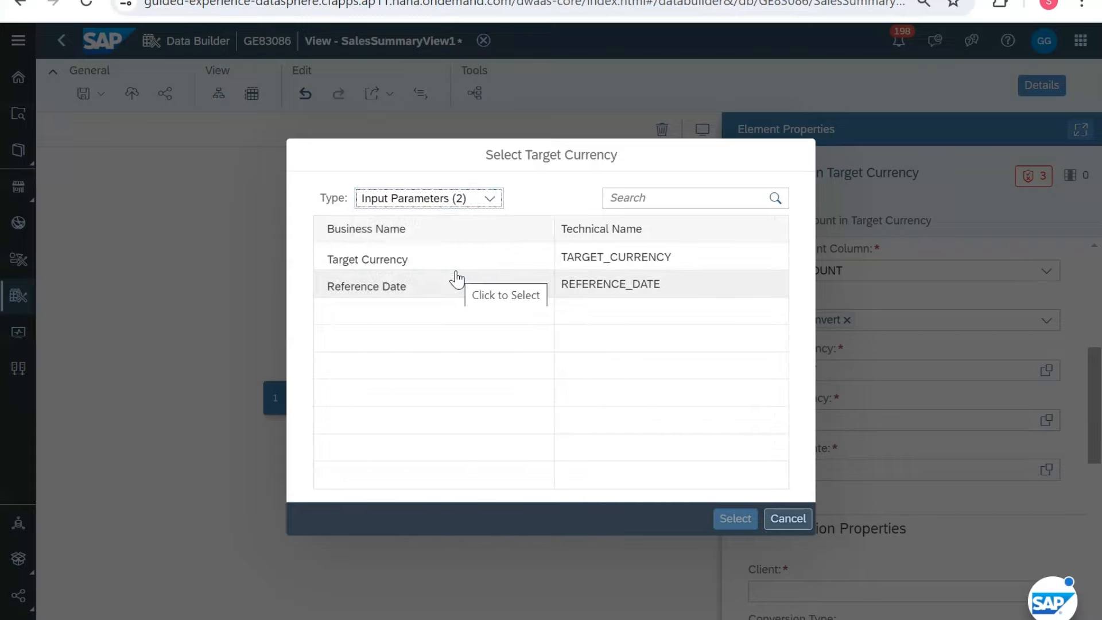
pyautogui.click(423, 266)
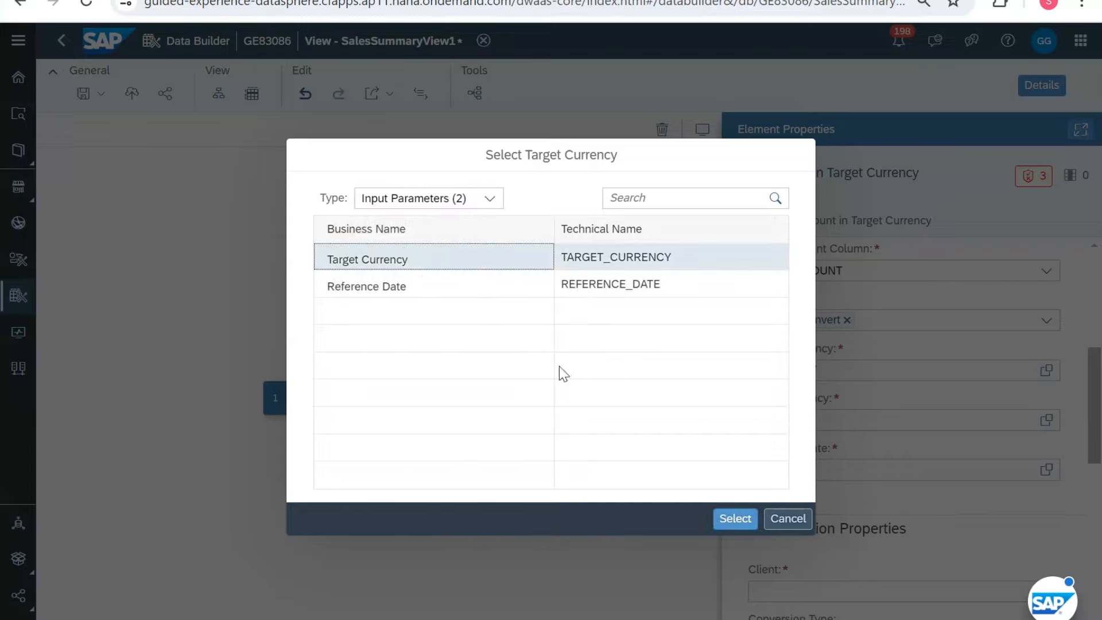
pyautogui.click(732, 518)
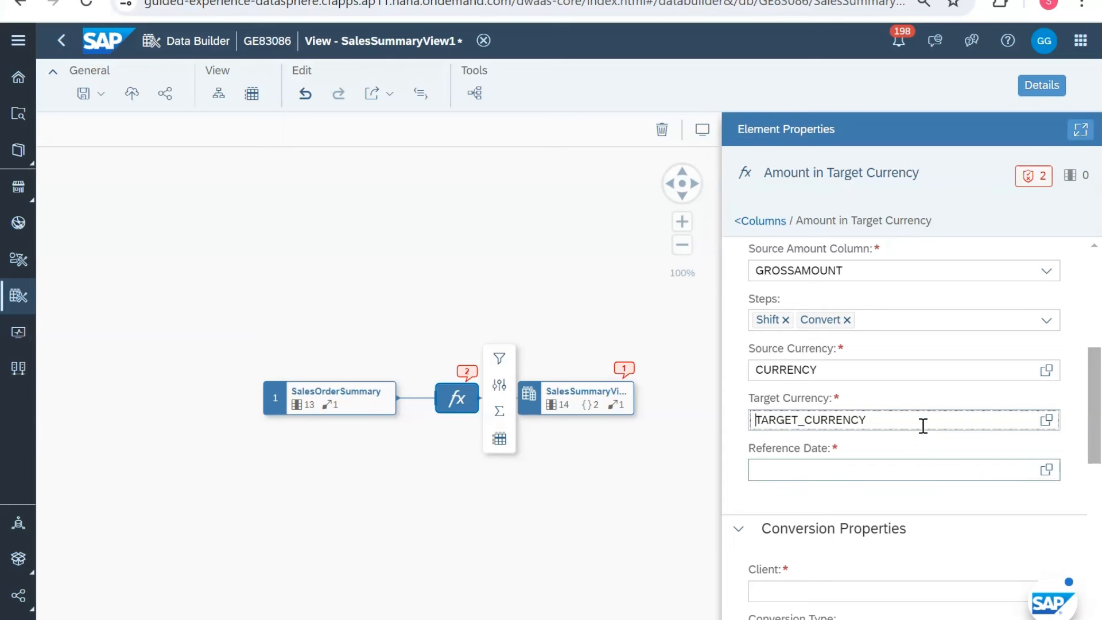
# Step: Set the reference date of the conversion to the Reference Date input parameter
pyautogui.scroll(-1, 922, 425)
pyautogui.click(1039, 469)
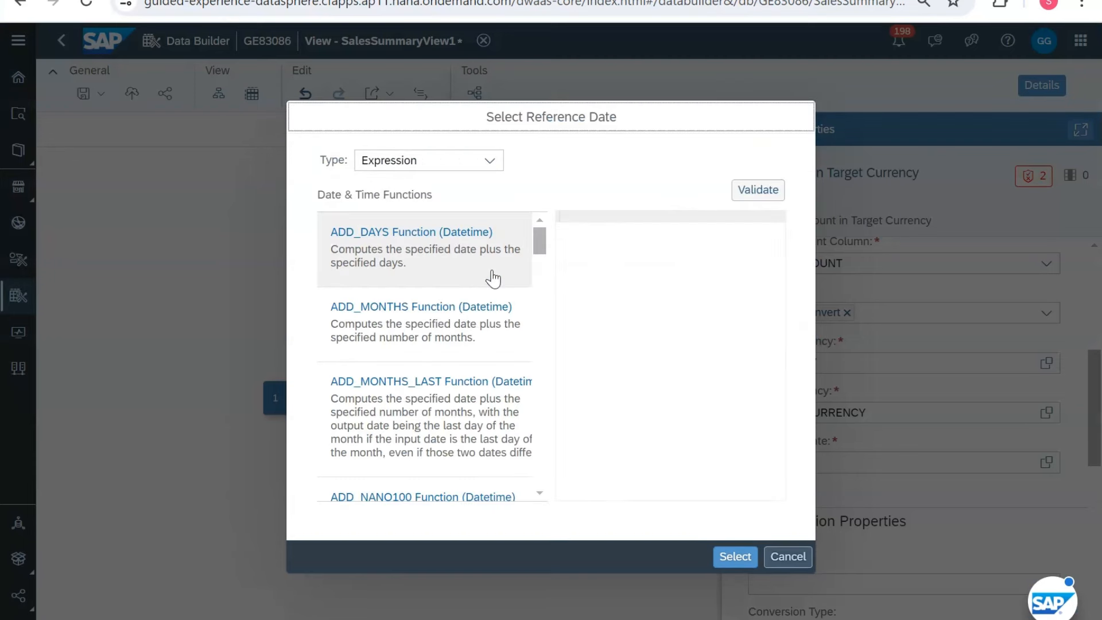
pyautogui.click(489, 161)
pyautogui.click(489, 164)
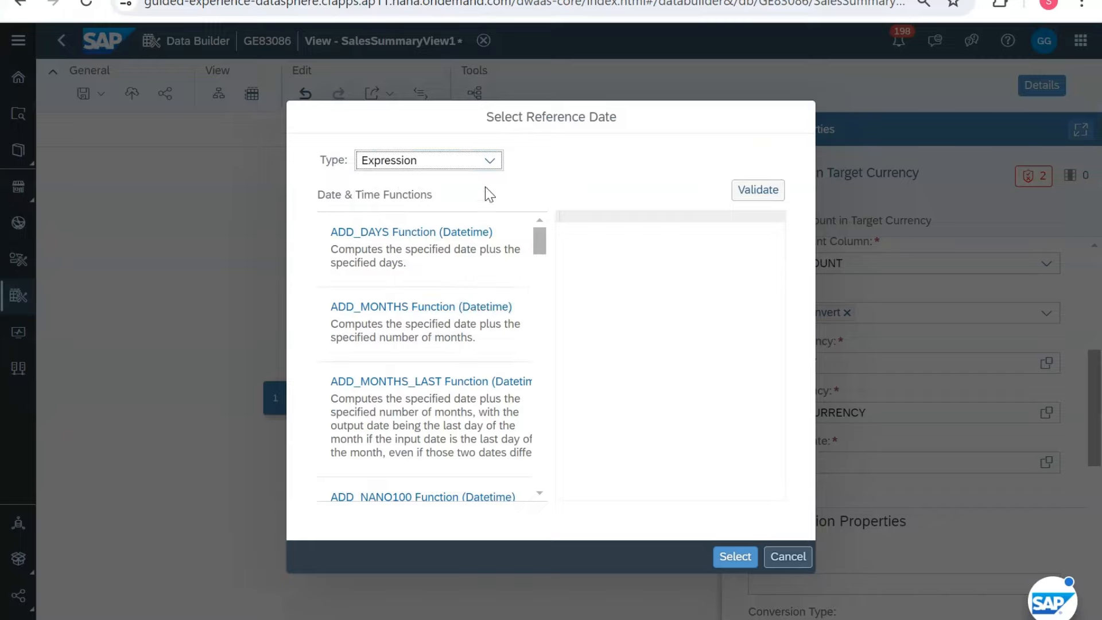
pyautogui.click(490, 169)
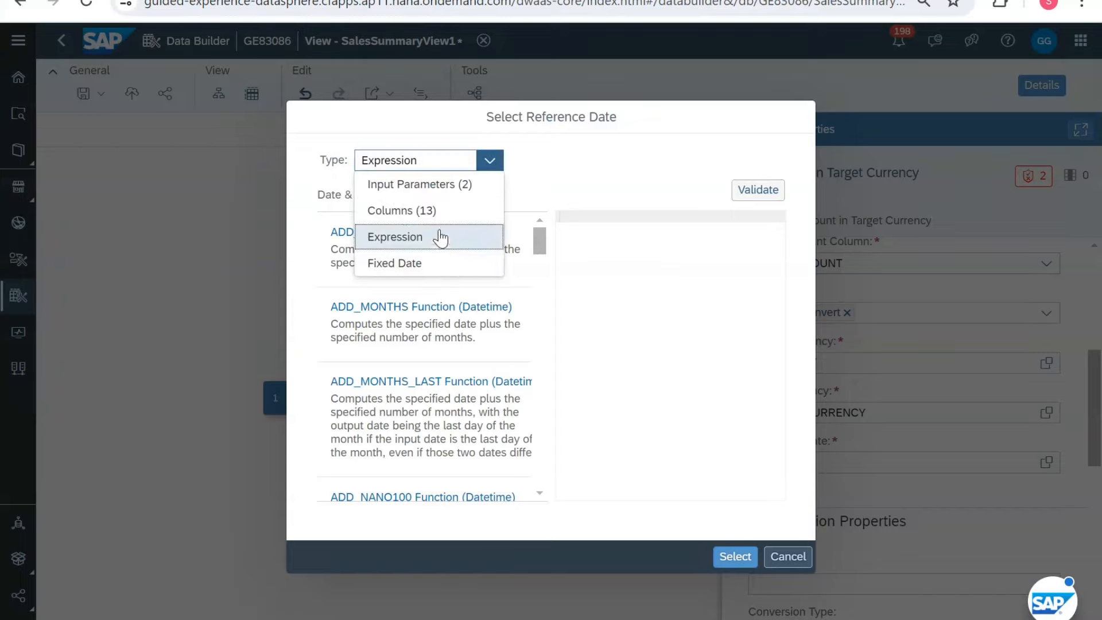
pyautogui.click(445, 191)
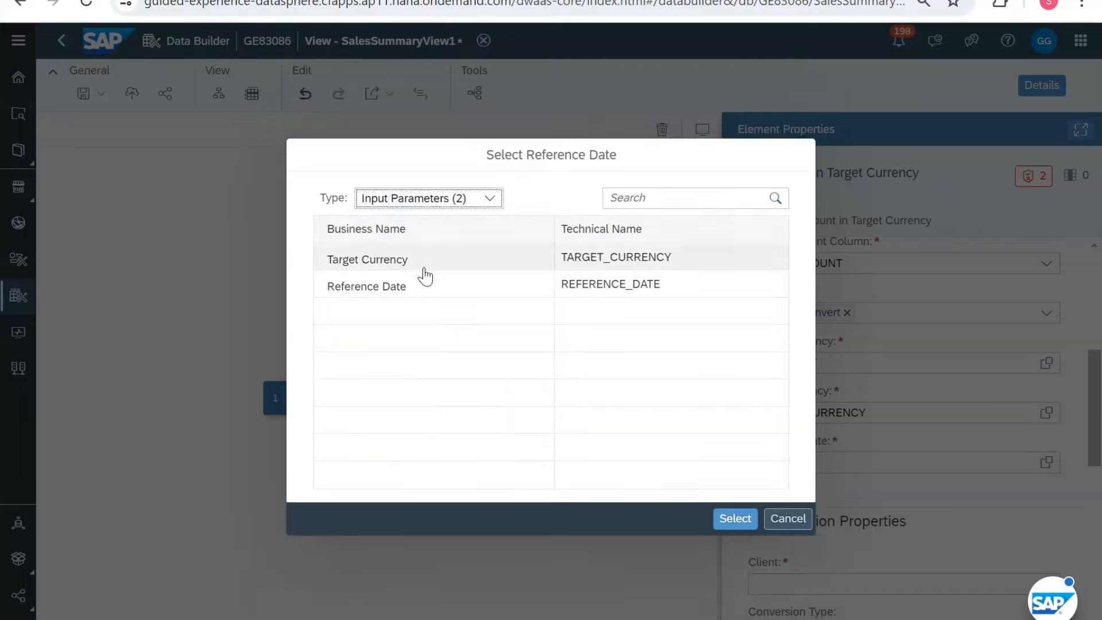
pyautogui.click(405, 287)
pyautogui.click(734, 519)
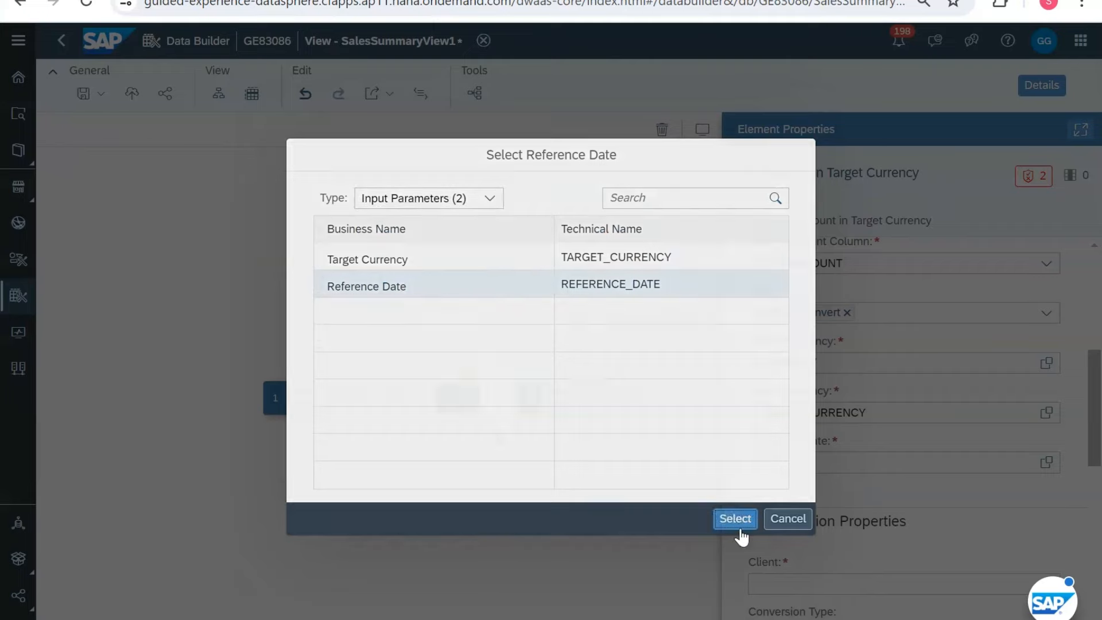
pyautogui.scroll(-1, 977, 488)
pyautogui.scroll(-2, 1000, 500)
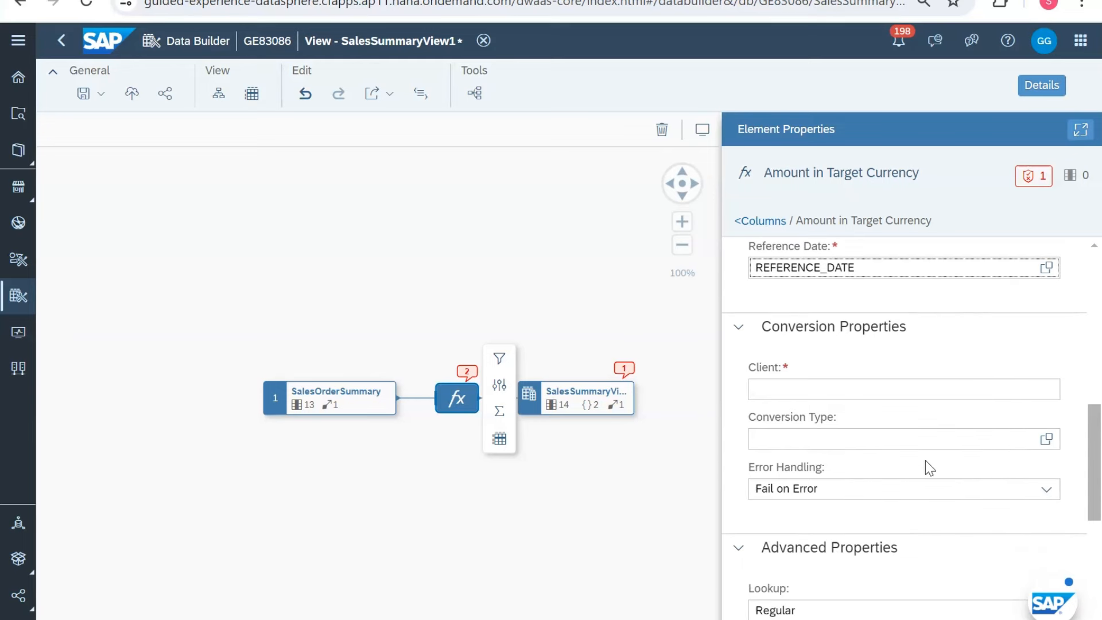
# Step: Set the currency conversion's client to 000 and its conversion type to M
pyautogui.click(891, 396)
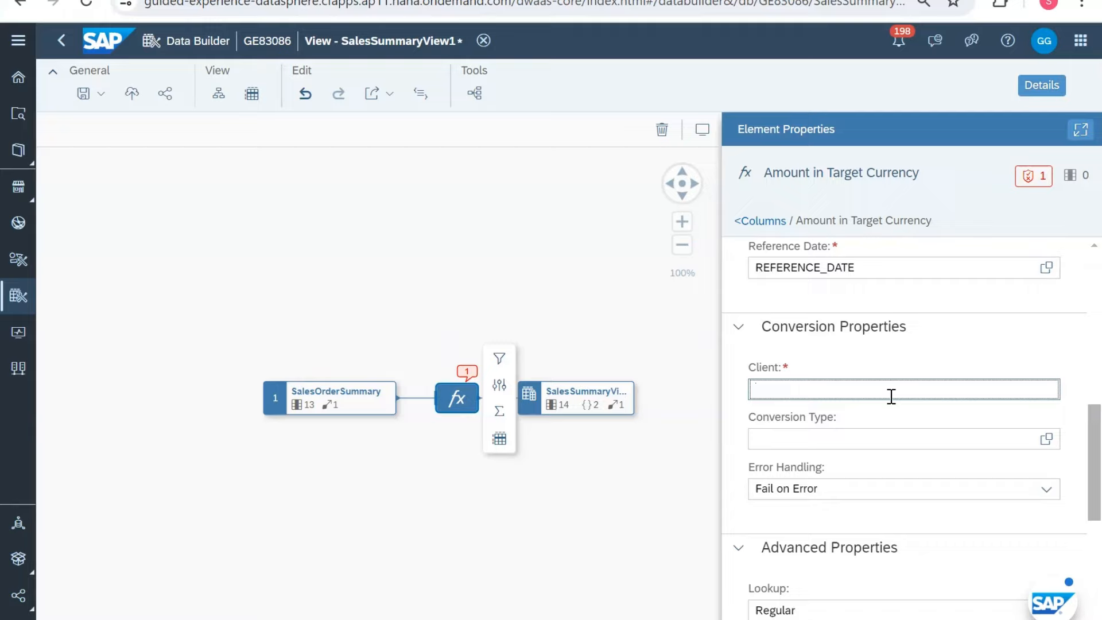
pyautogui.write('000')
pyautogui.click(807, 443)
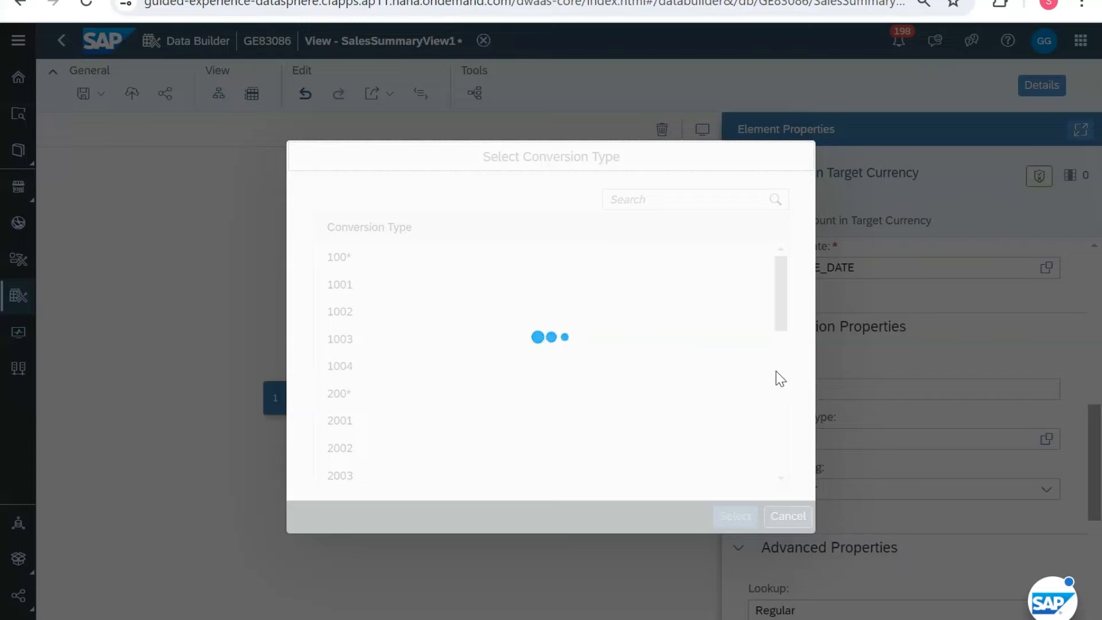
pyautogui.scroll(-3, 780, 387)
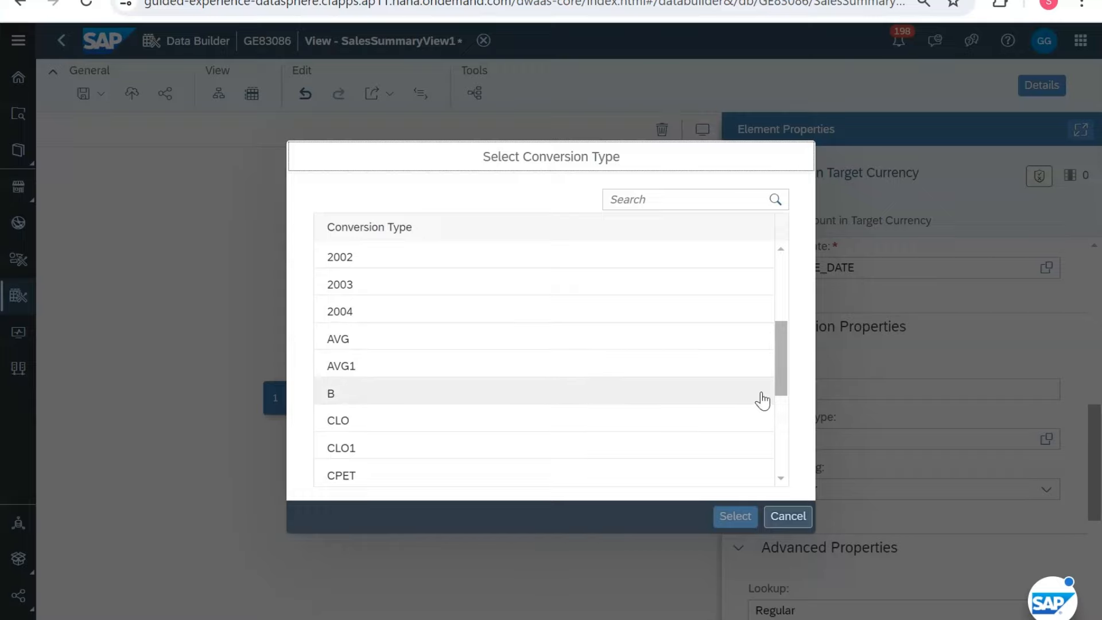
pyautogui.moveTo(783, 384); pyautogui.dragTo(798, 455)
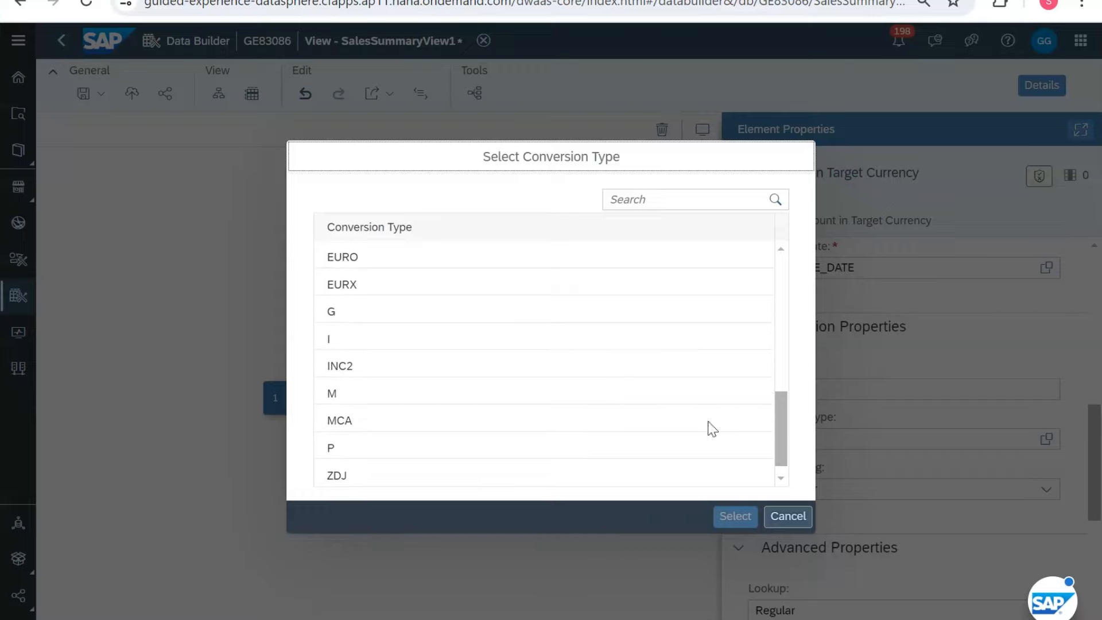
pyautogui.click(601, 400)
pyautogui.click(737, 519)
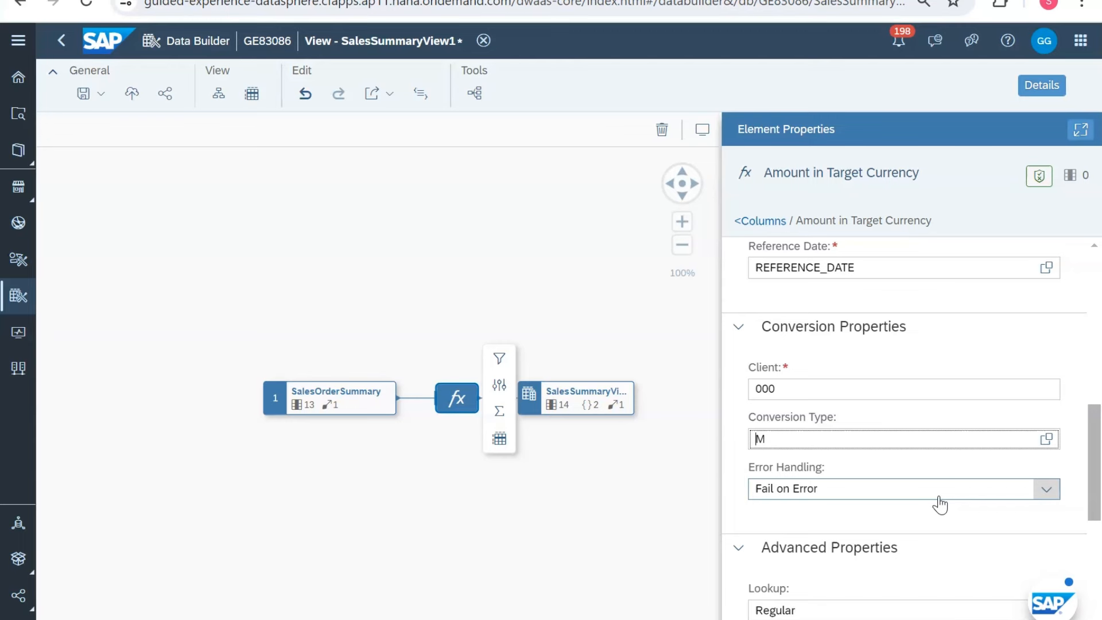
# Step: Review the Error Handling, Lookup and Accuracy options of the currency conversion without changing them
pyautogui.scroll(-2, 940, 504)
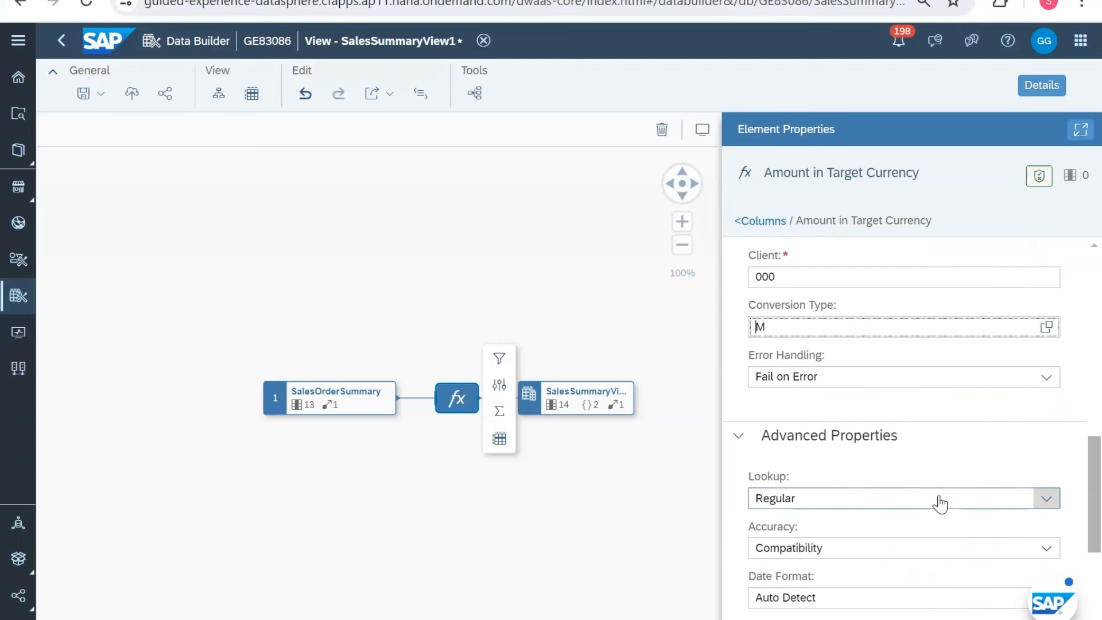
pyautogui.click(917, 377)
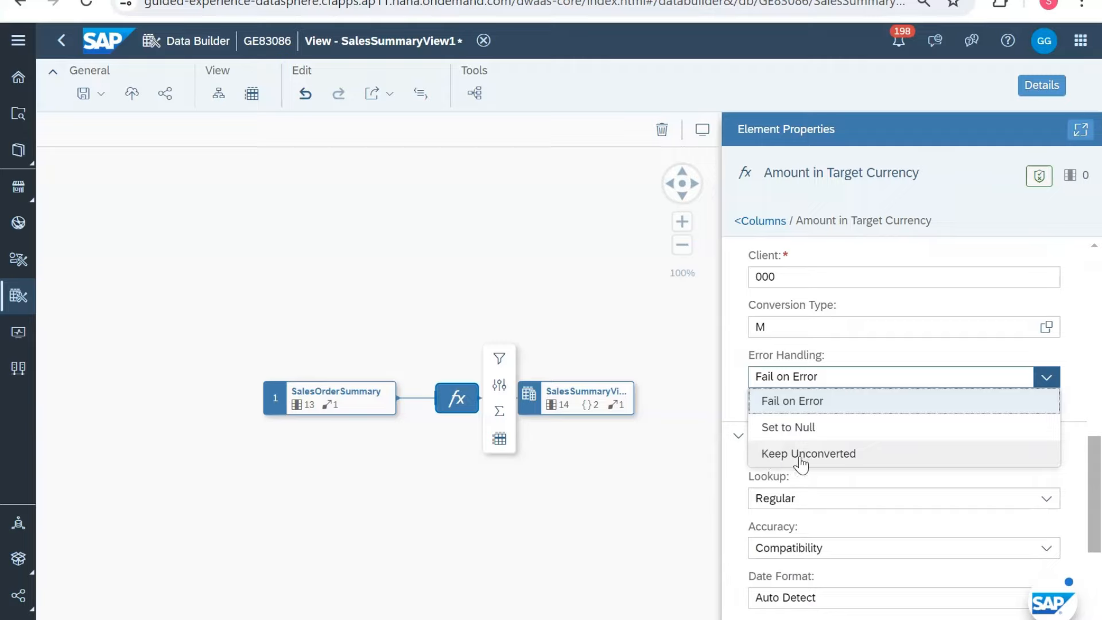
pyautogui.scroll(-3, 835, 425)
pyautogui.scroll(-1, 844, 430)
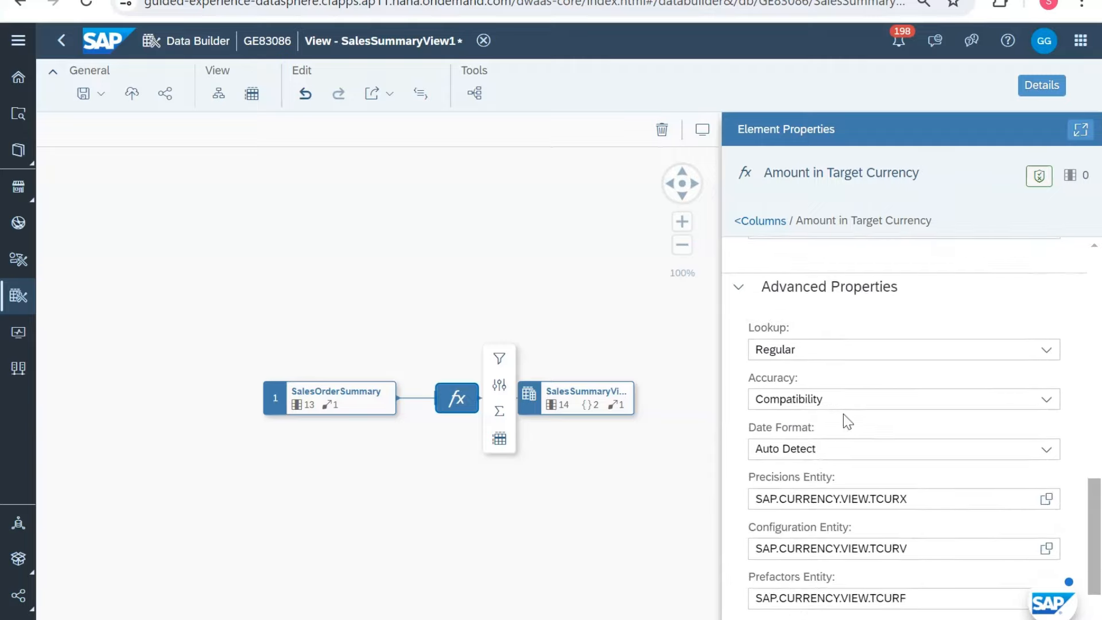
pyautogui.click(850, 362)
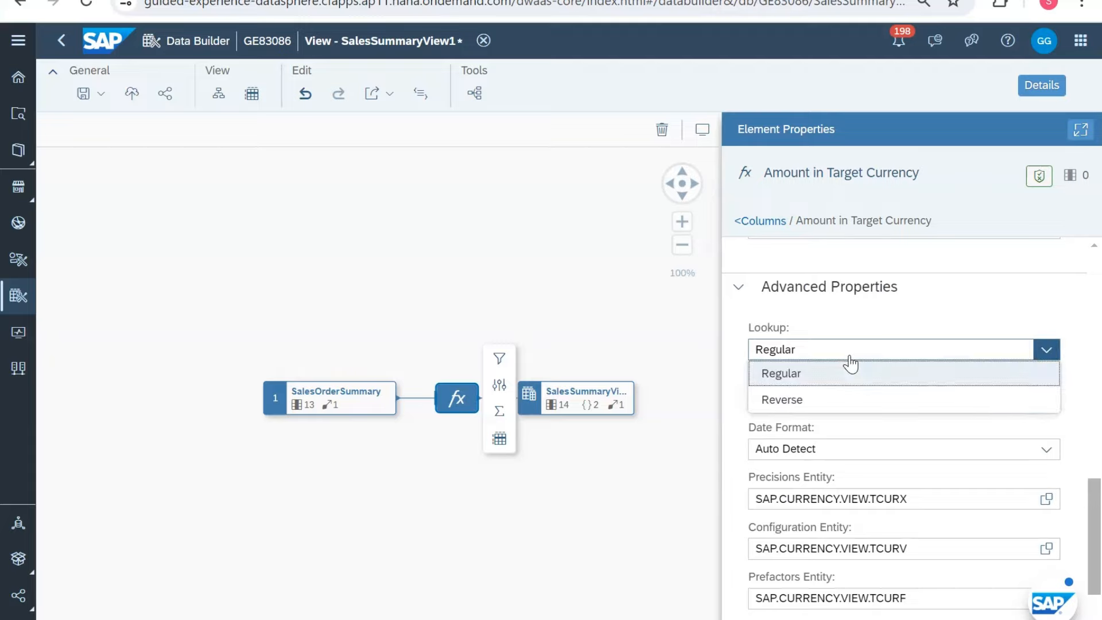
pyautogui.click(850, 367)
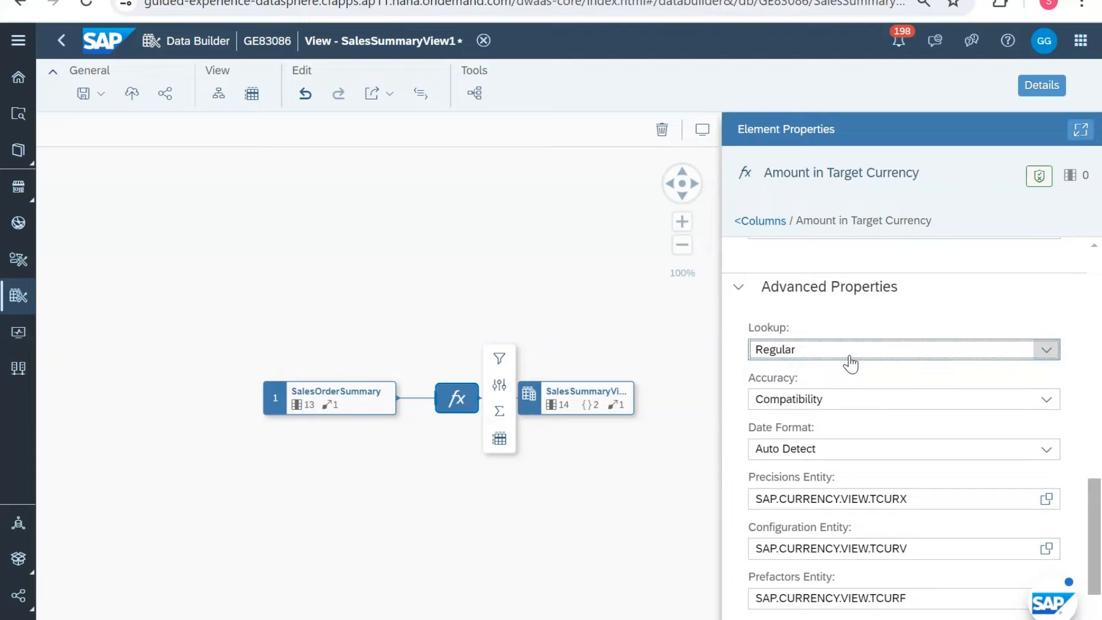
pyautogui.click(851, 400)
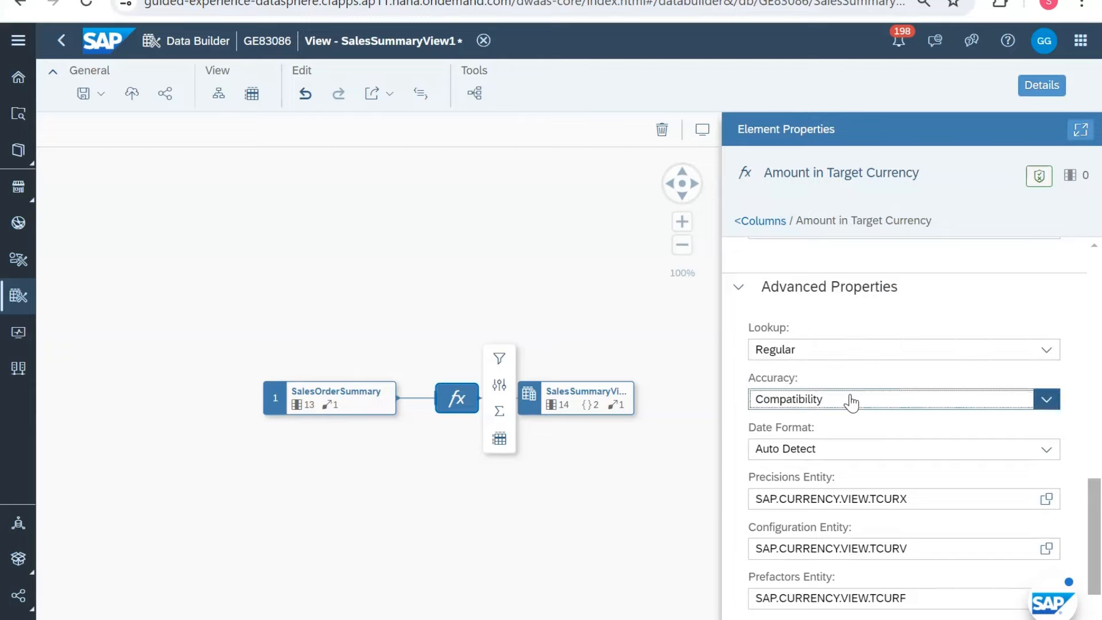
pyautogui.click(851, 400)
# Step: Review the Date Format options and the TCUR* entities assigned in the conversion's advanced properties
pyautogui.scroll(-2, 849, 394)
pyautogui.click(834, 368)
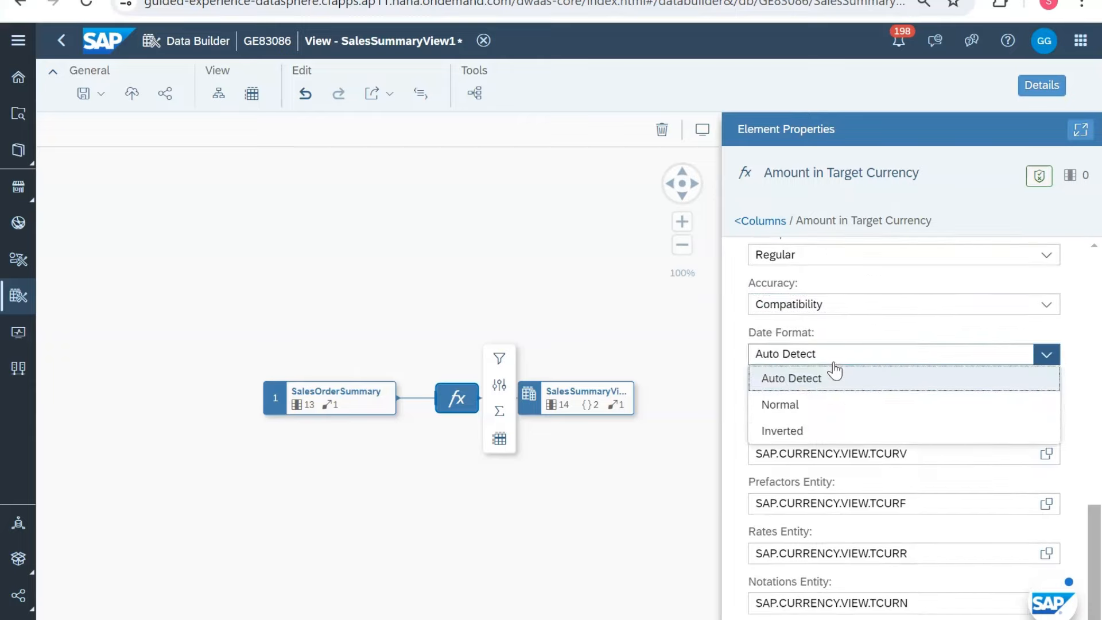
pyautogui.click(833, 370)
pyautogui.scroll(-1, 851, 376)
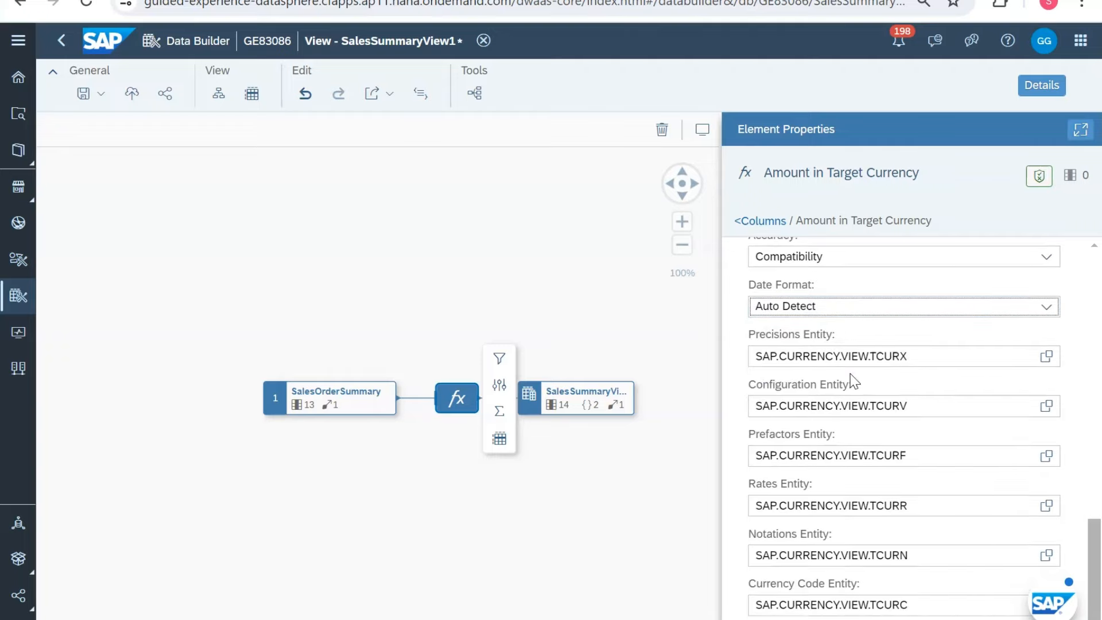
pyautogui.click(852, 314)
pyautogui.click(851, 313)
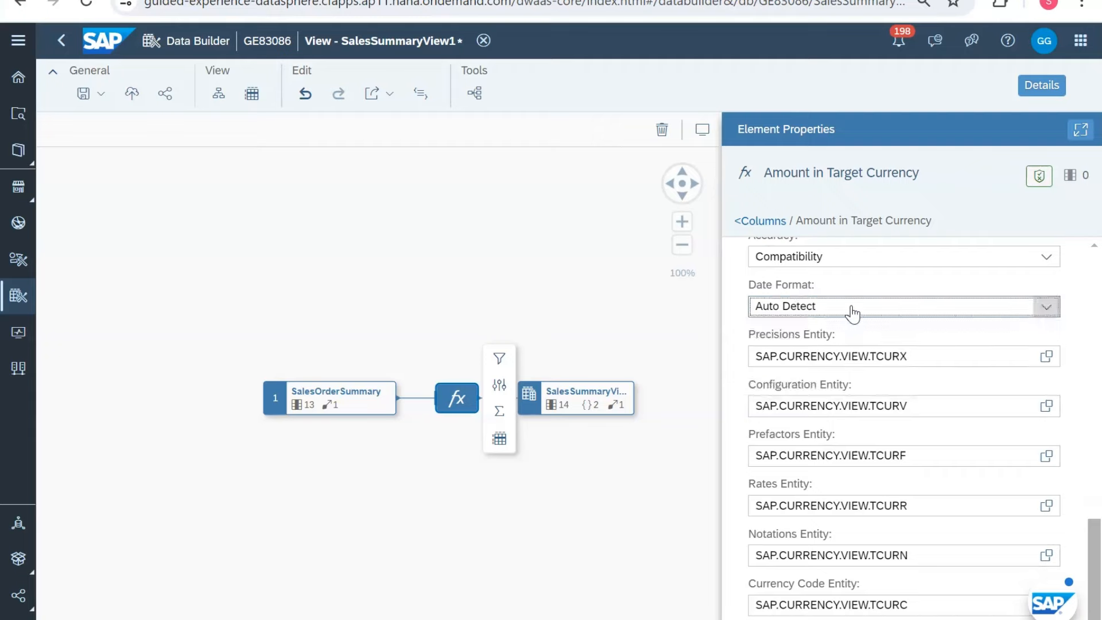
pyautogui.scroll(3, 852, 313)
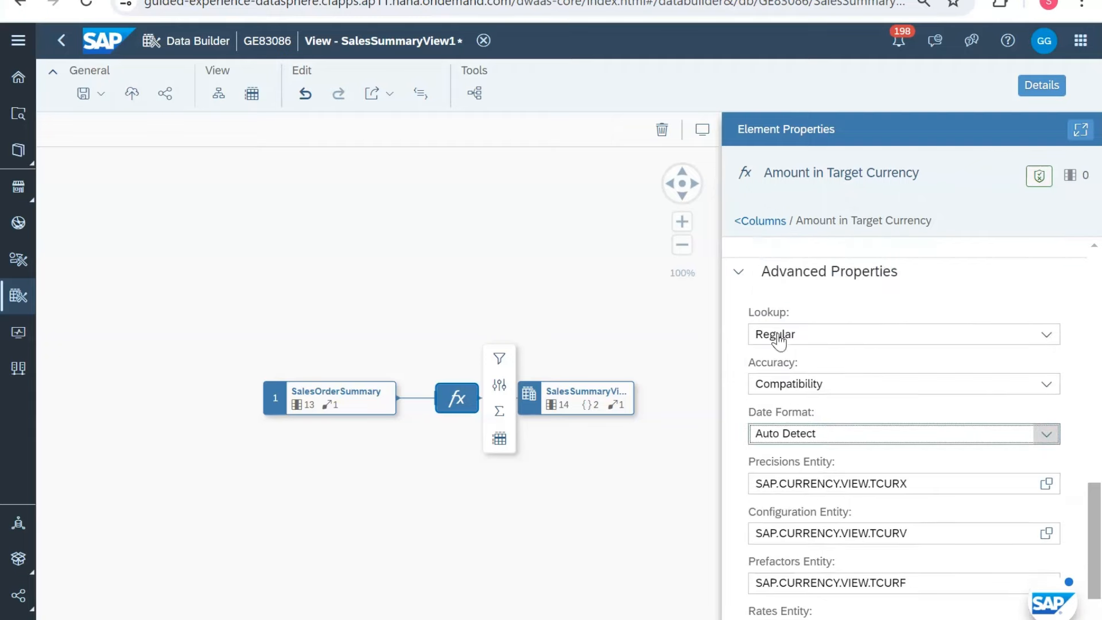
pyautogui.scroll(-3, 891, 382)
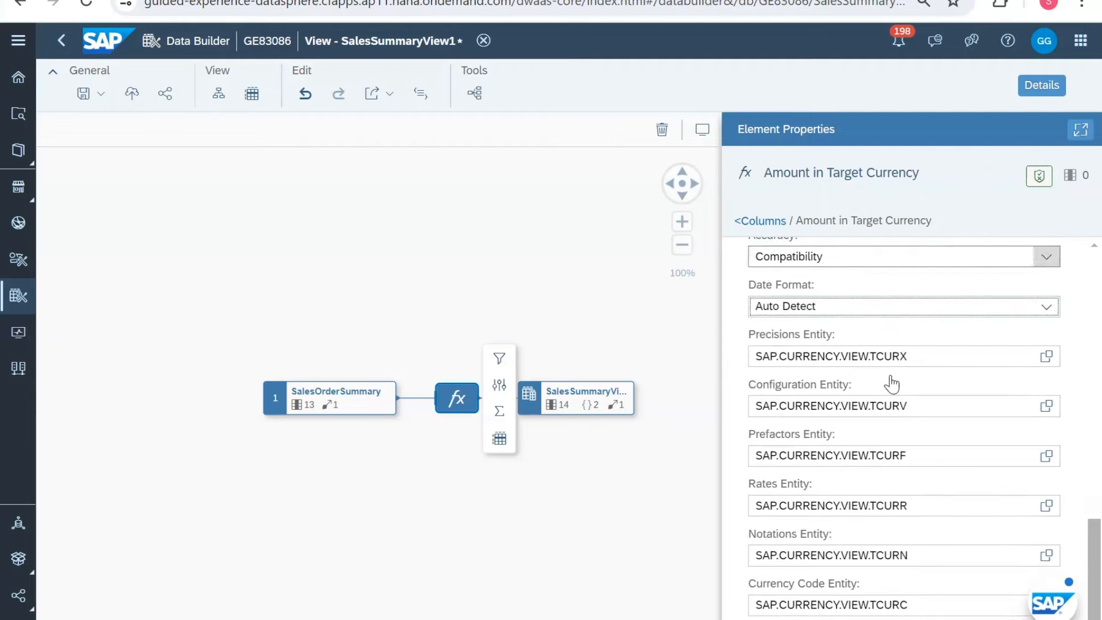
pyautogui.scroll(10, 893, 381)
pyautogui.scroll(10, 893, 382)
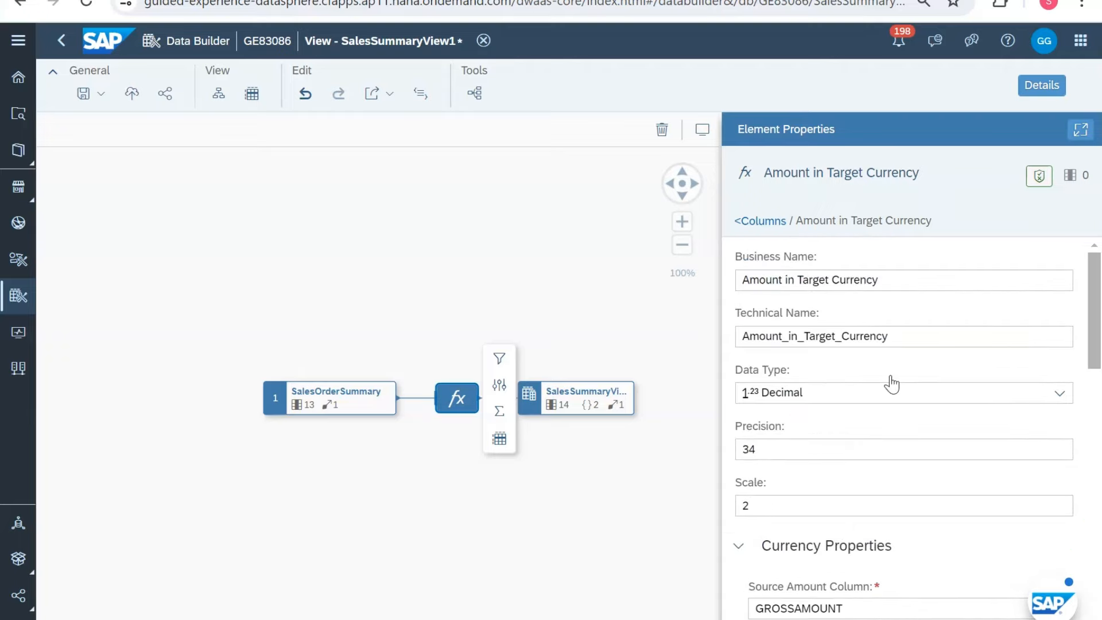
# Step: Return to the calculated columns list, then save and deploy SalesSummaryView1
pyautogui.click(772, 221)
pyautogui.scroll(-3, 866, 381)
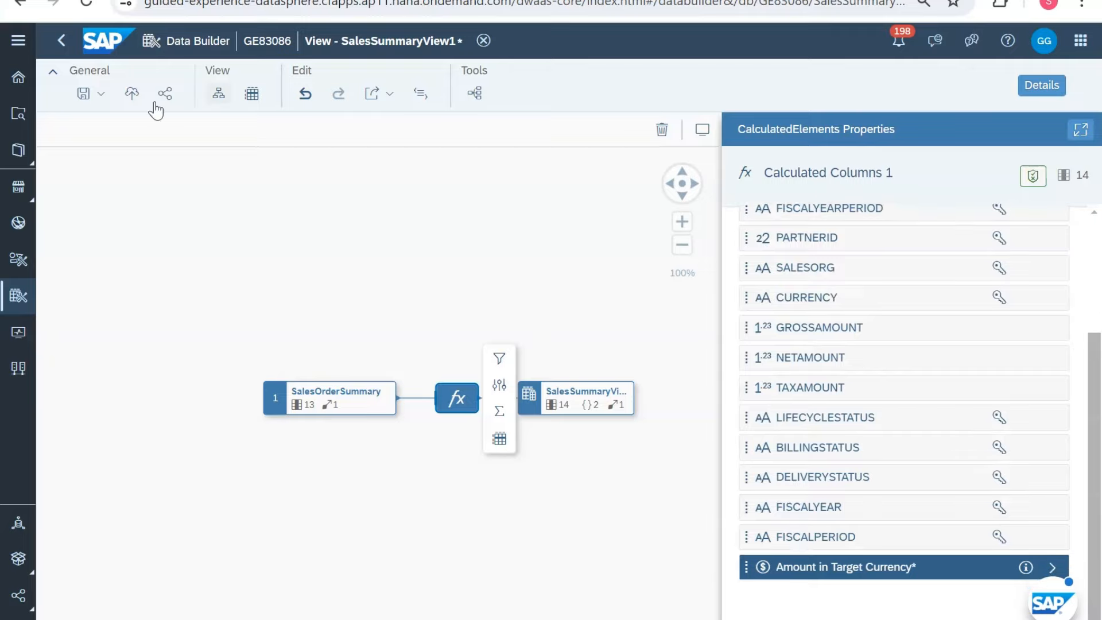
pyautogui.click(101, 94)
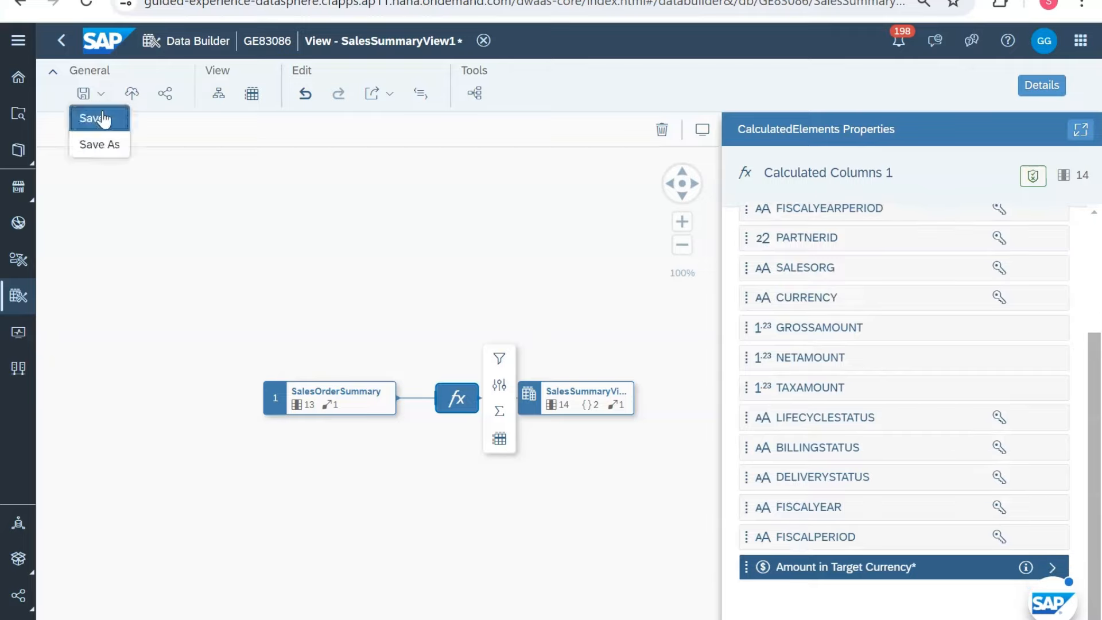
pyautogui.click(118, 114)
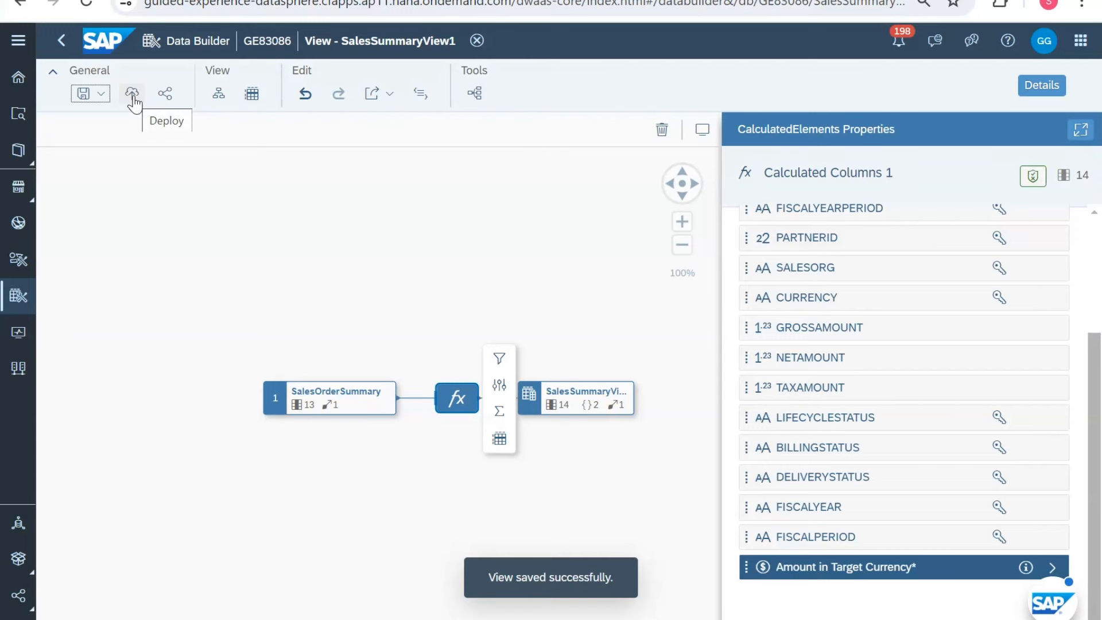
pyautogui.click(132, 94)
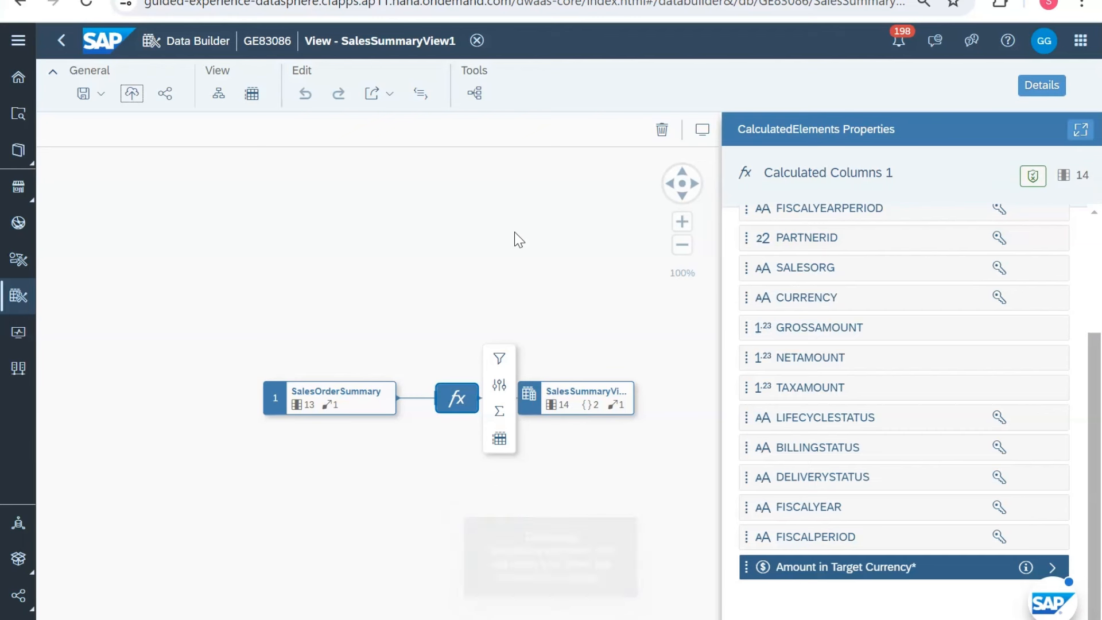
# Step: Check the notifications for the deployment status of SalesSummaryView1
pyautogui.click(905, 52)
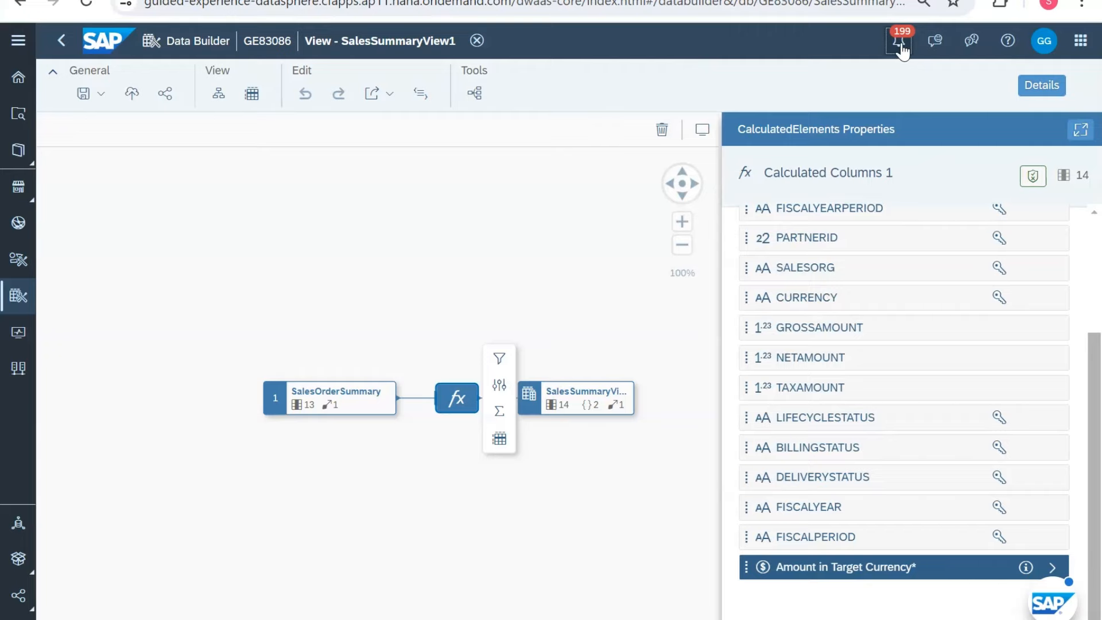
pyautogui.click(902, 50)
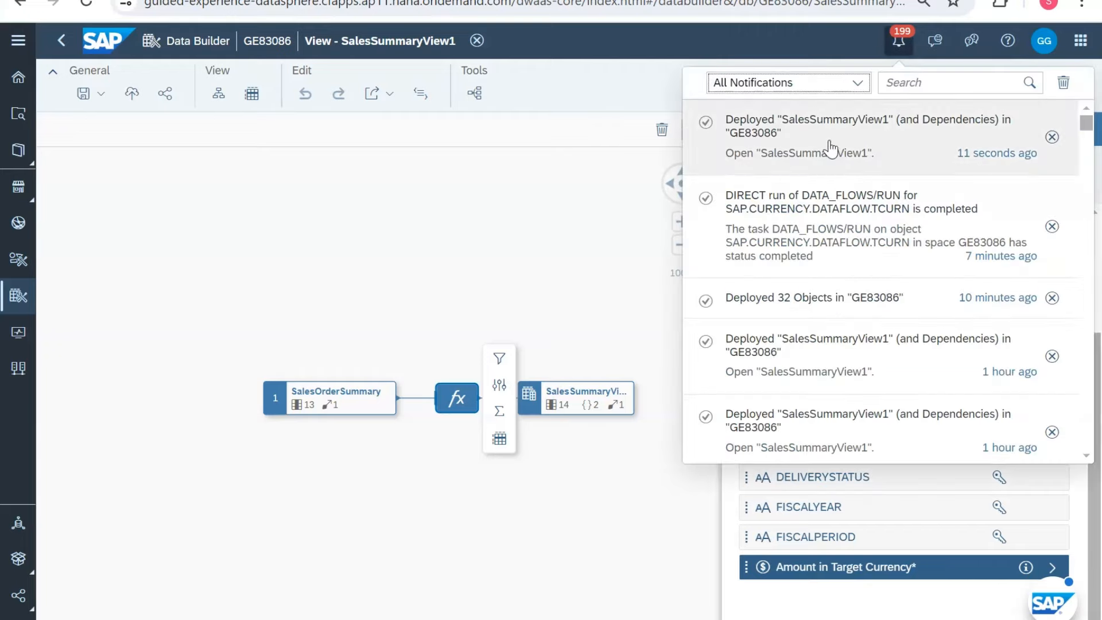
pyautogui.click(465, 252)
# Step: Hide the details pane and request a data preview for the SalesSummaryView1 output node
pyautogui.click(255, 106)
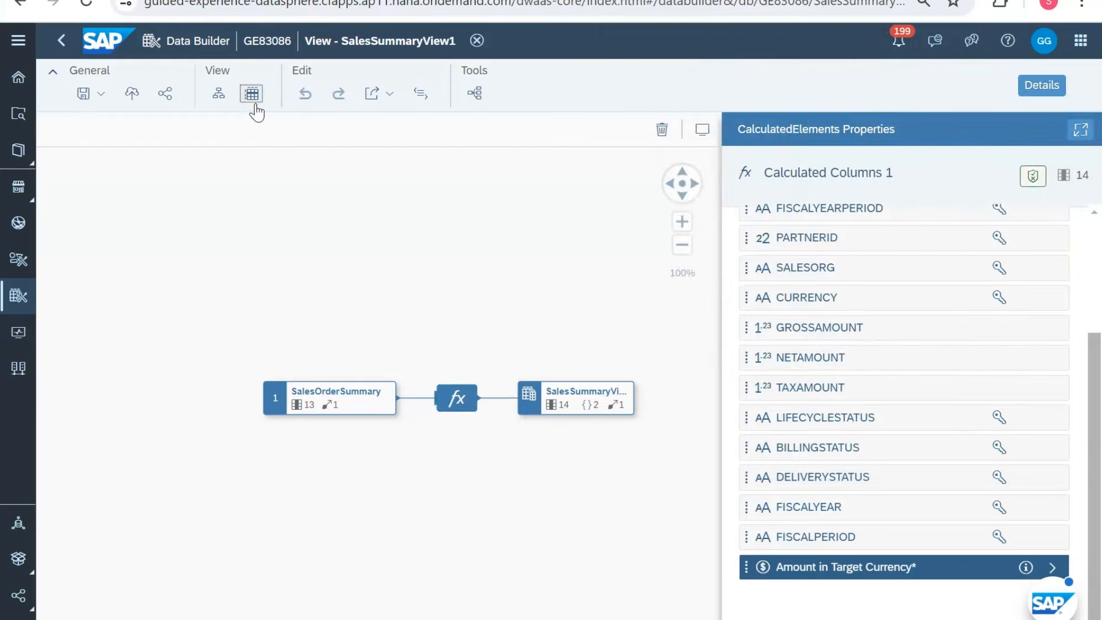
pyautogui.click(627, 277)
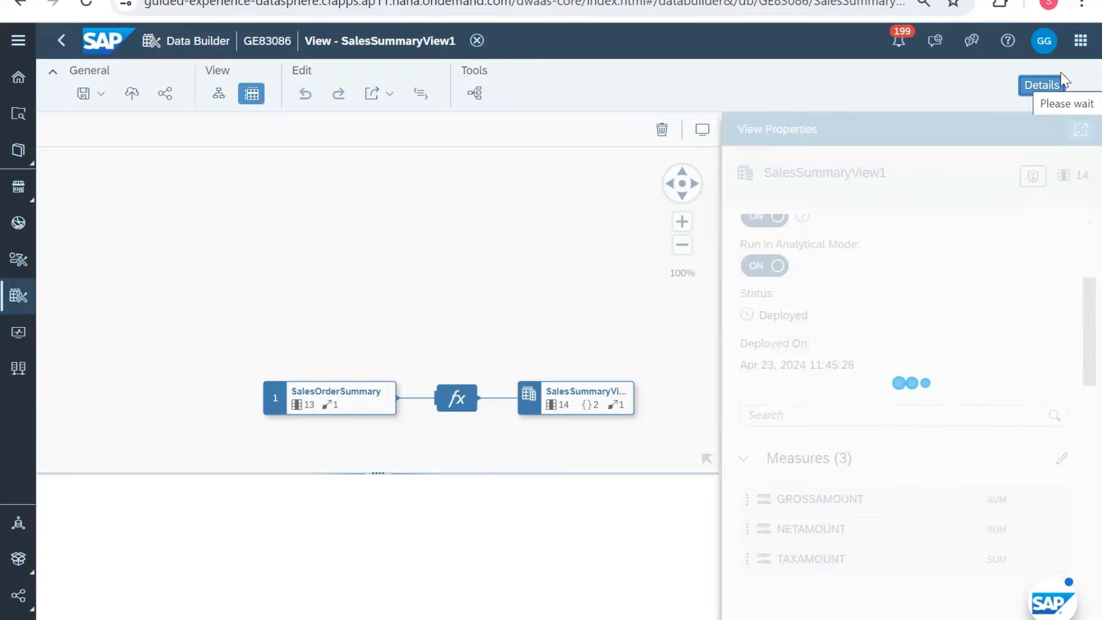
pyautogui.click(1042, 87)
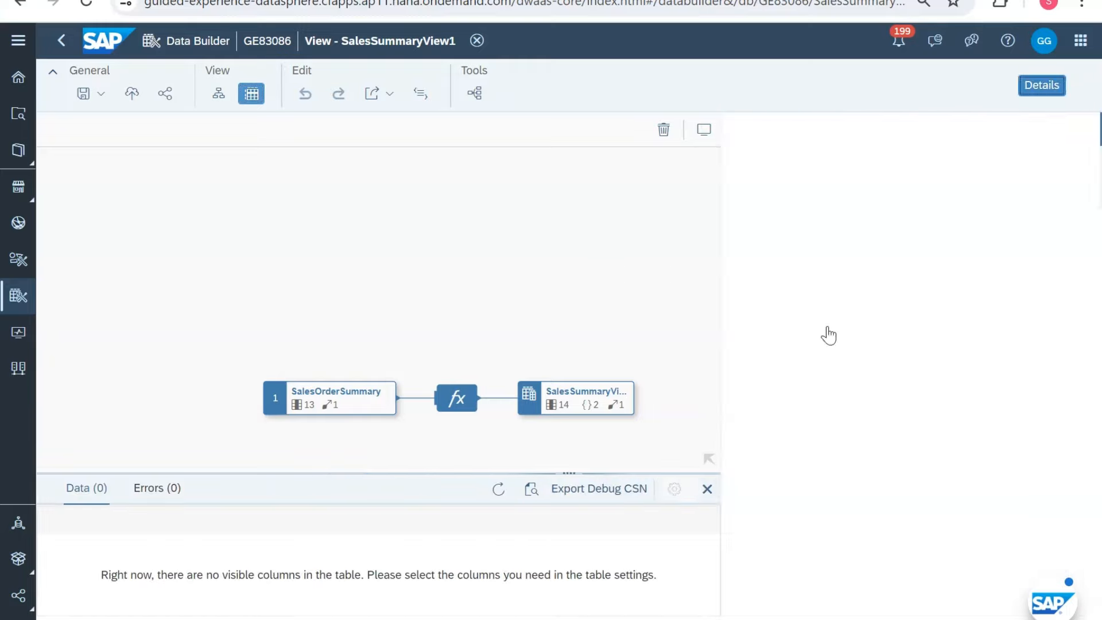
pyautogui.click(1042, 85)
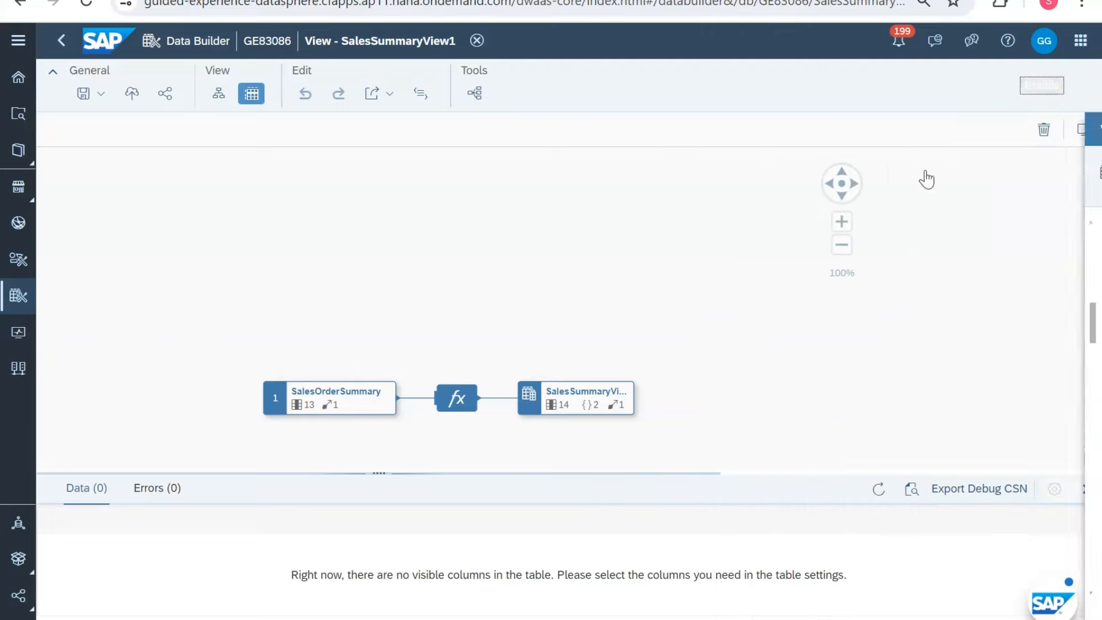
pyautogui.click(881, 495)
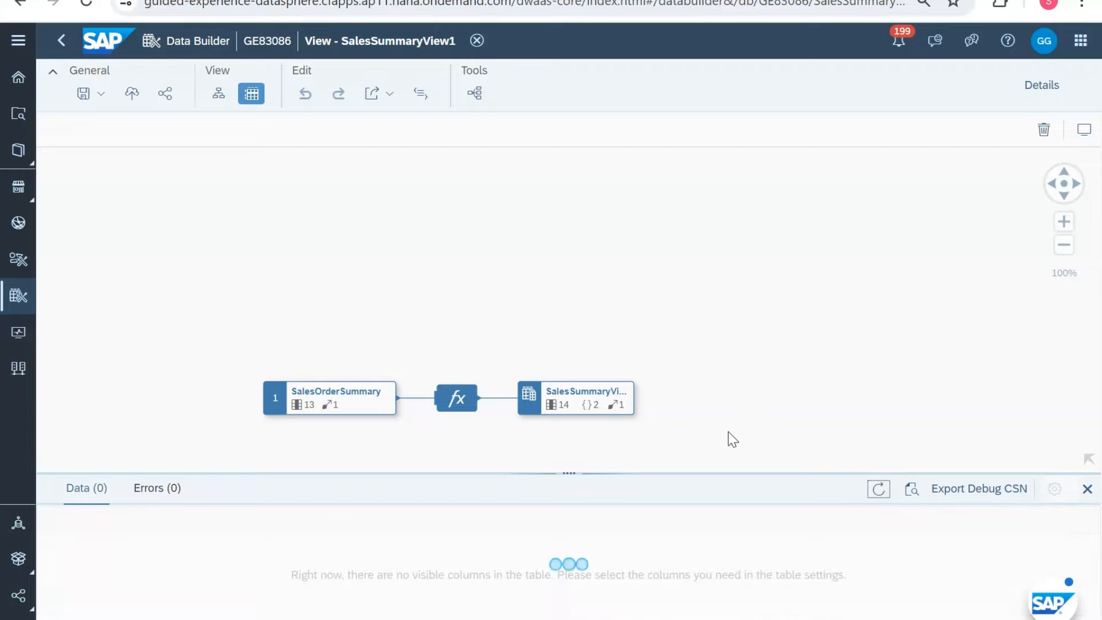
pyautogui.click(584, 404)
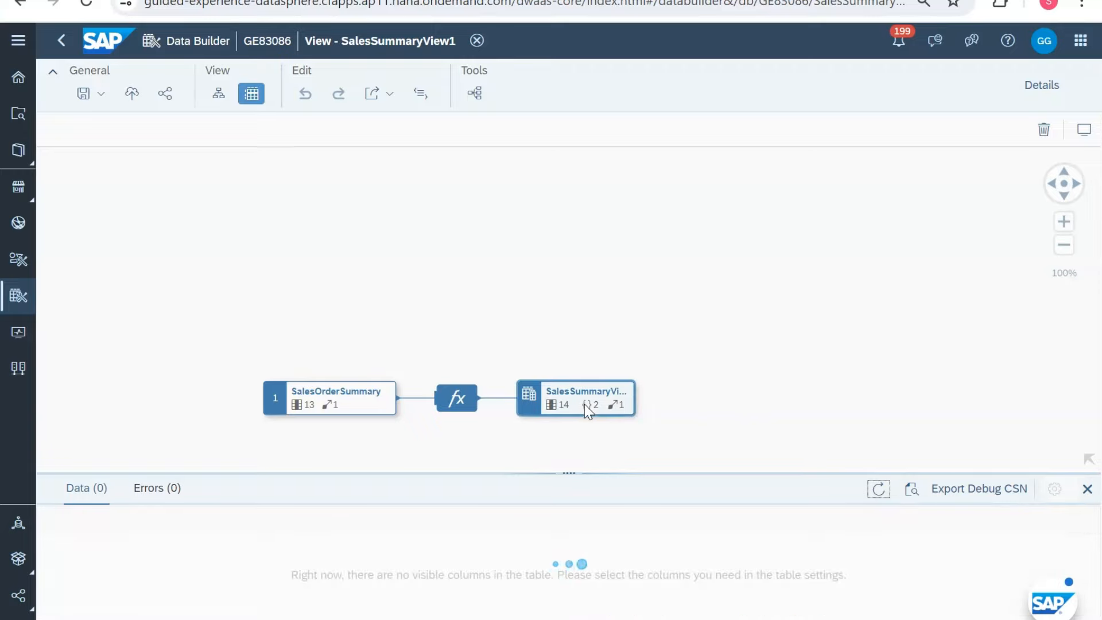
pyautogui.click(880, 492)
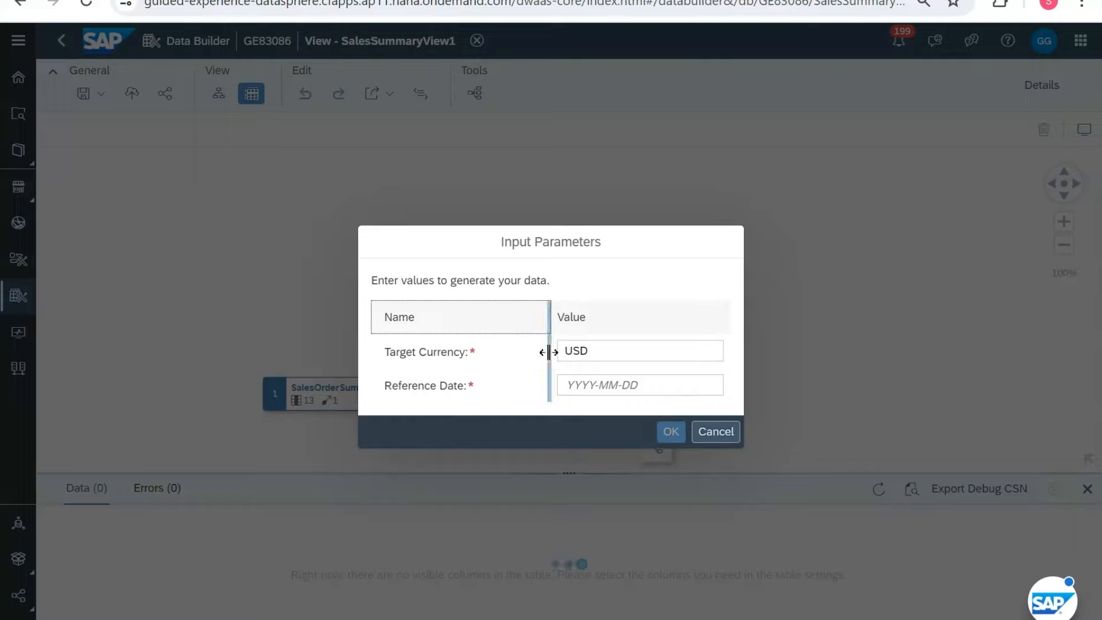
# Step: Run the data preview with the target currency INR and the reference date 2018-01-01
pyautogui.click(597, 354)
pyautogui.moveTo(607, 349); pyautogui.dragTo(546, 339)
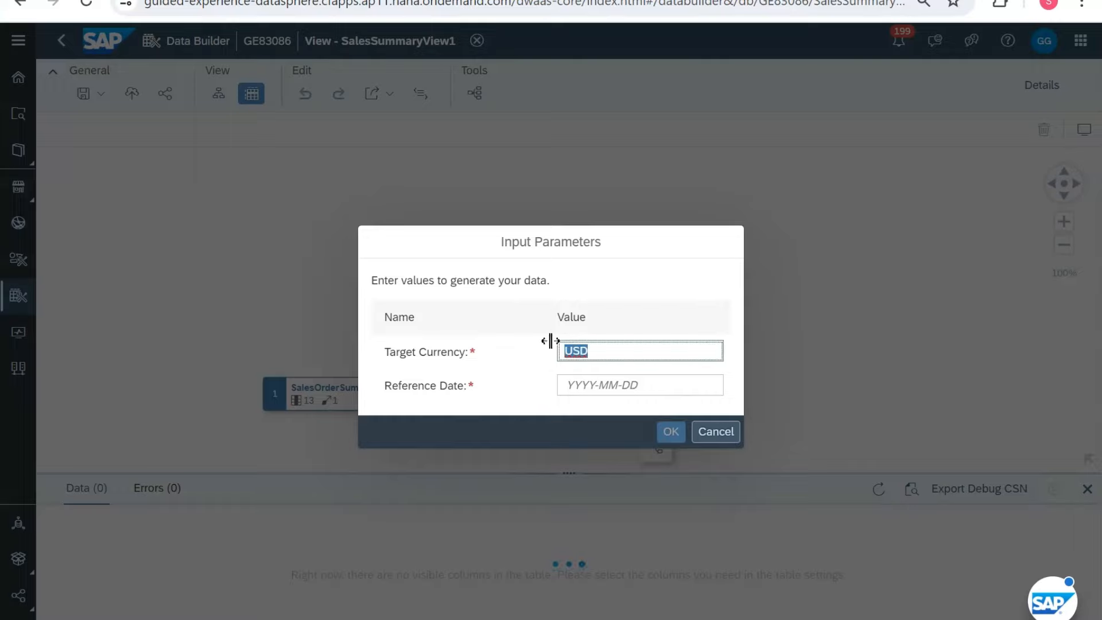
pyautogui.write('INR')
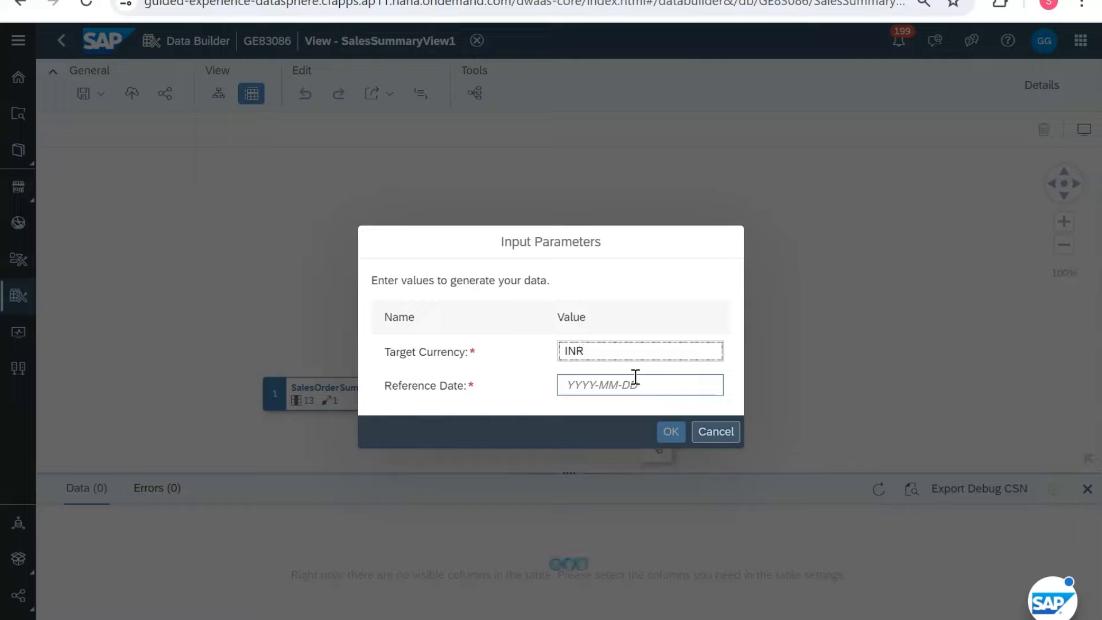
pyautogui.click(640, 377)
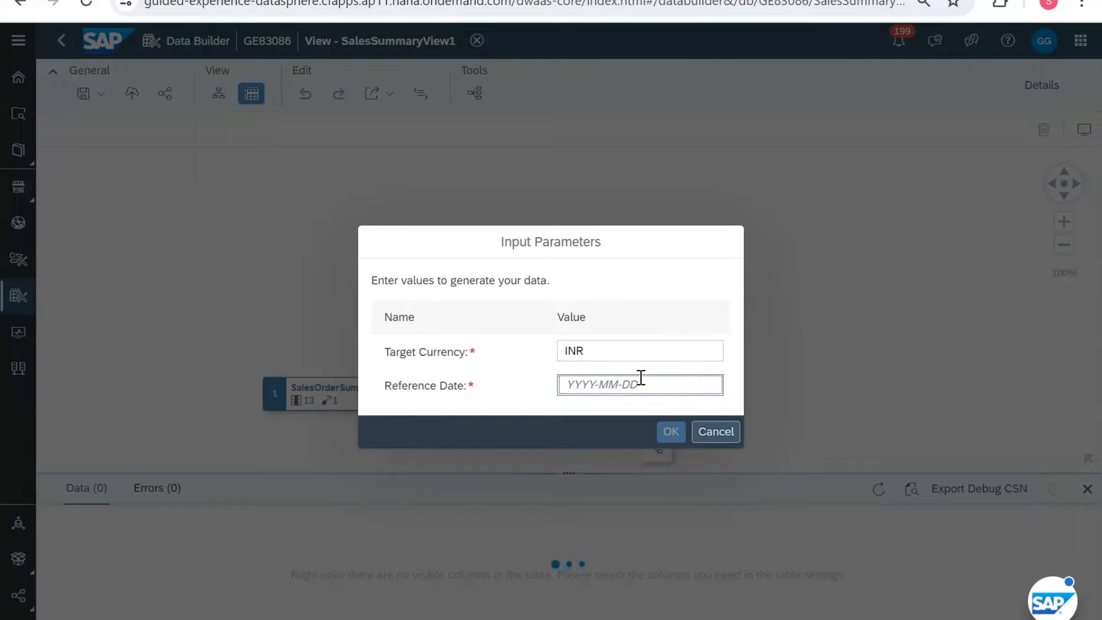
pyautogui.write('2018-0101')
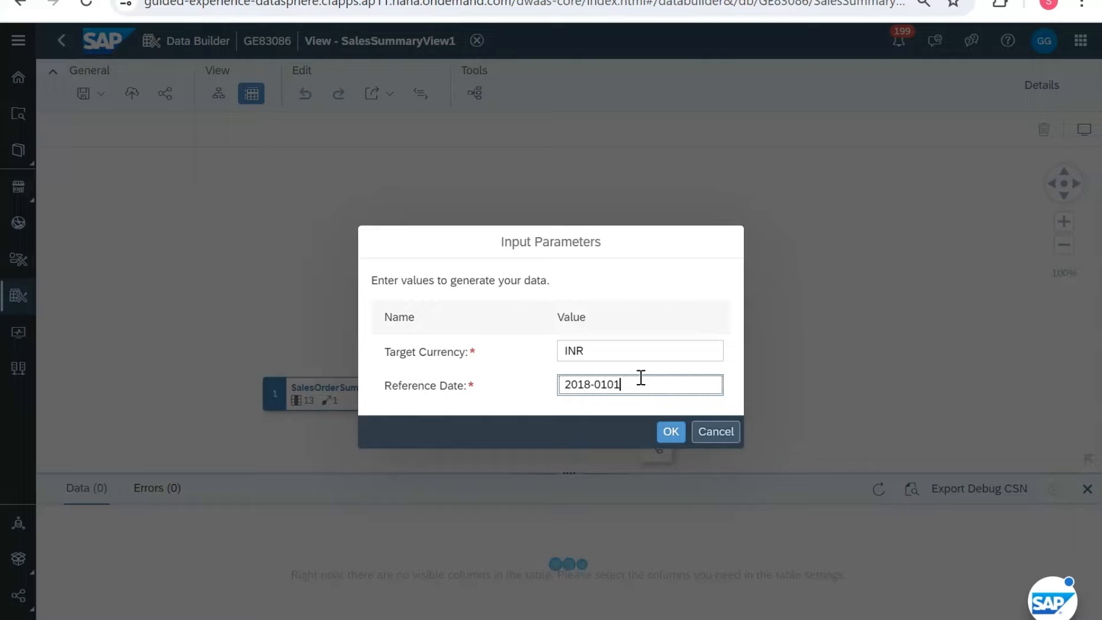
pyautogui.press('BackSpace')
pyautogui.press('BackSpace')
pyautogui.write('-01')
pyautogui.click(667, 435)
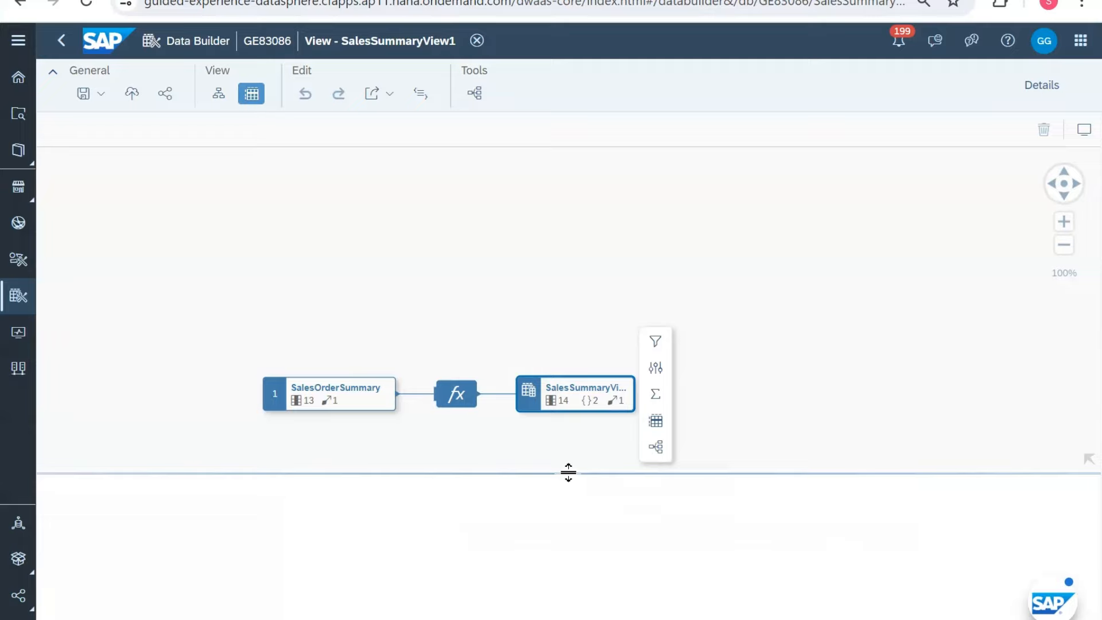
# Step: Enlarge the data preview and compare the GROSSAMOUNT values with the Amount in Target Currency column
pyautogui.moveTo(570, 472); pyautogui.dragTo(585, 307)
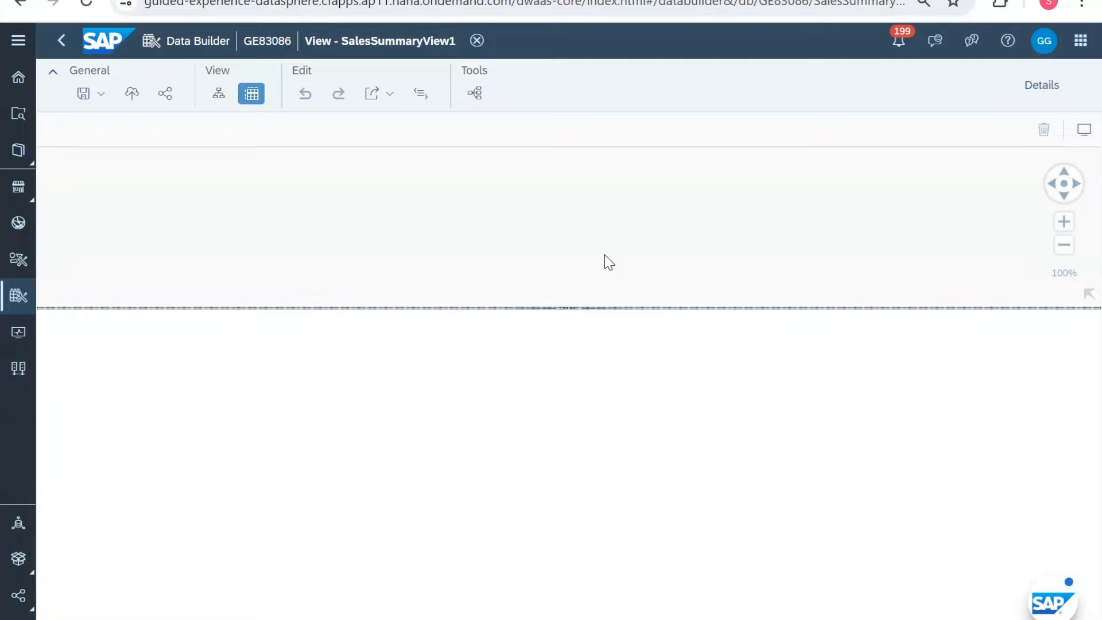
pyautogui.click(1065, 185)
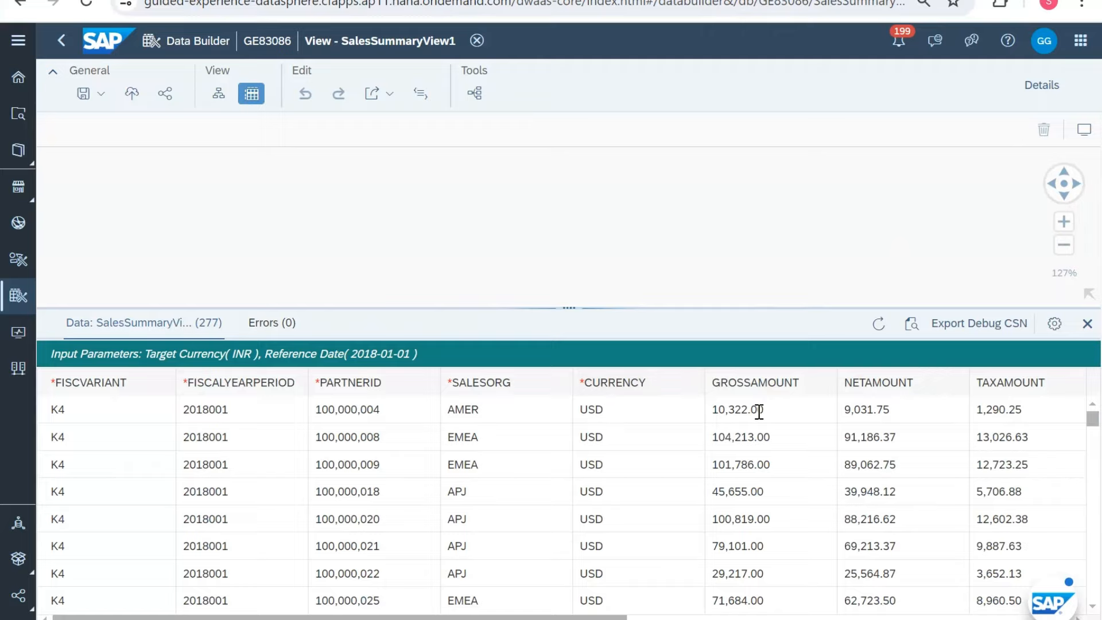
pyautogui.moveTo(630, 612); pyautogui.dragTo(1090, 591)
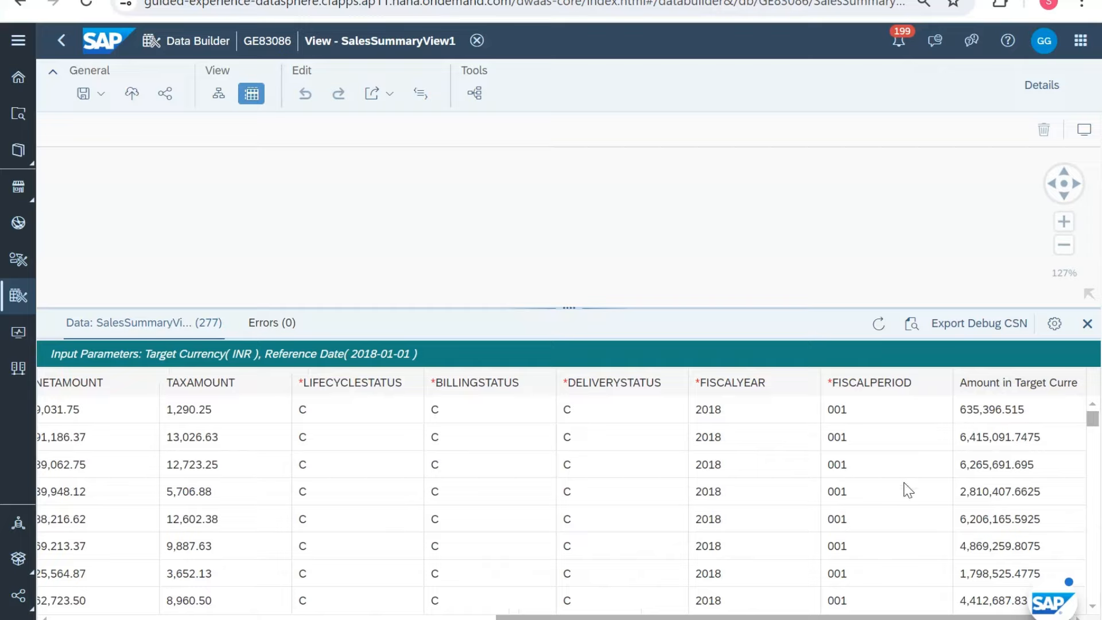
pyautogui.moveTo(793, 618); pyautogui.dragTo(347, 613)
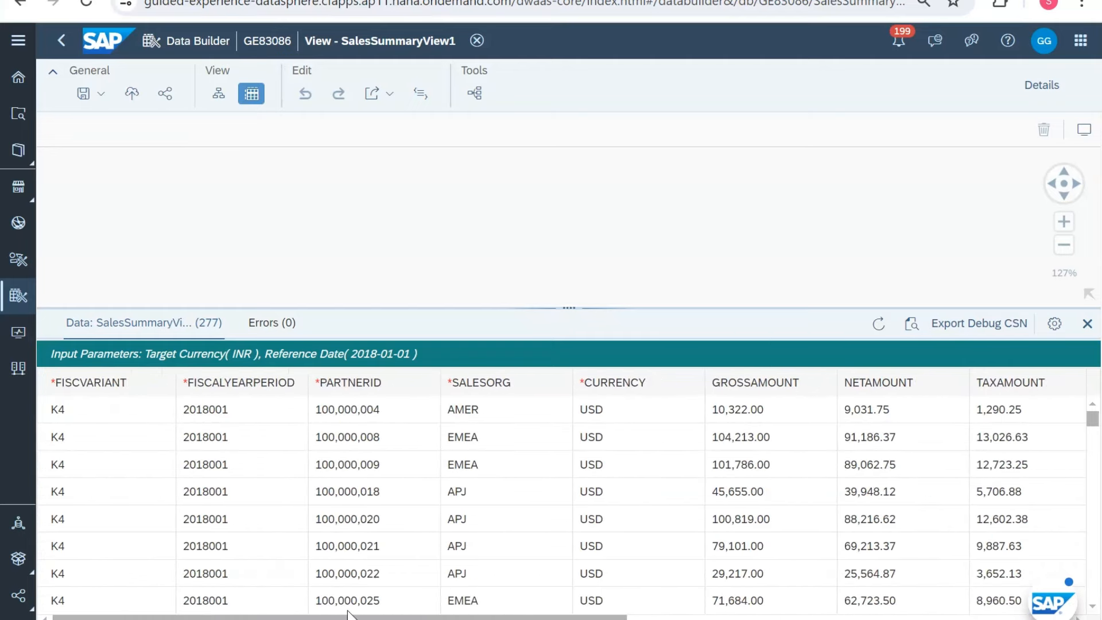